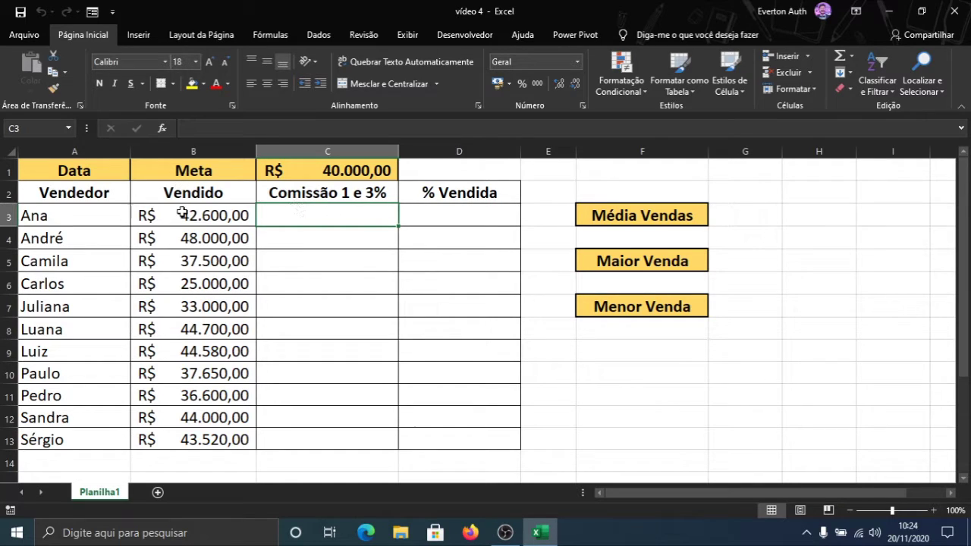
Examine the sold values, the commission and percentage headers, the three summary labels and the sales target in C1.
left_click_drag(182, 214, 194, 376)
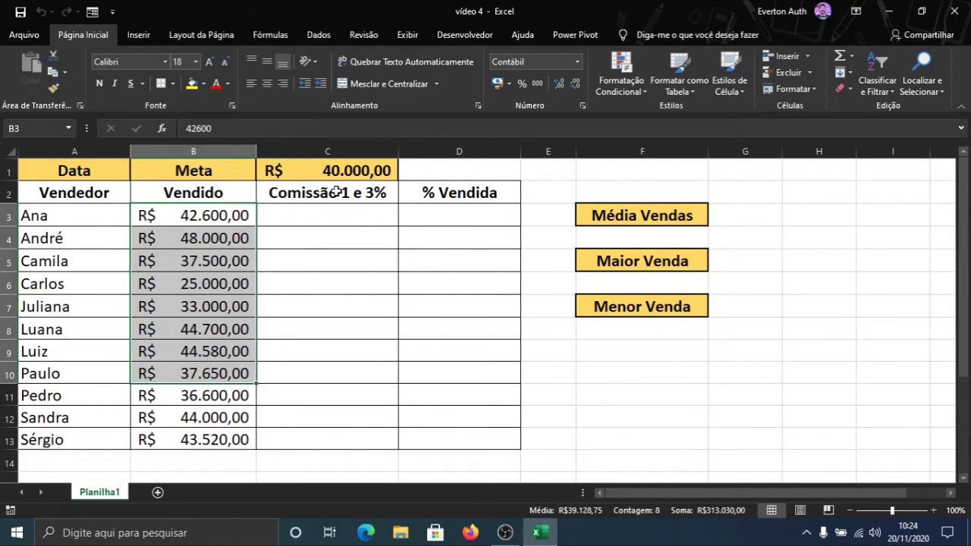
left_click(336, 192)
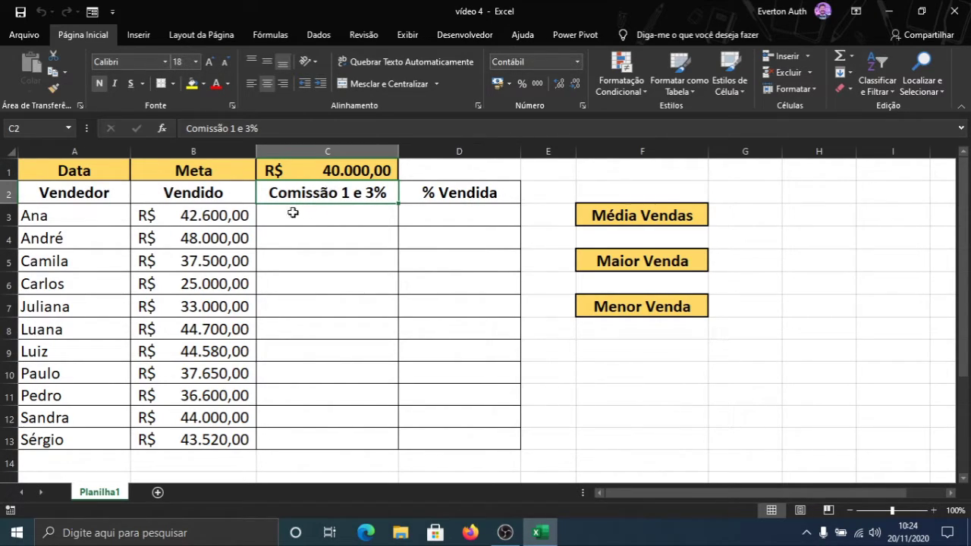
left_click(417, 195)
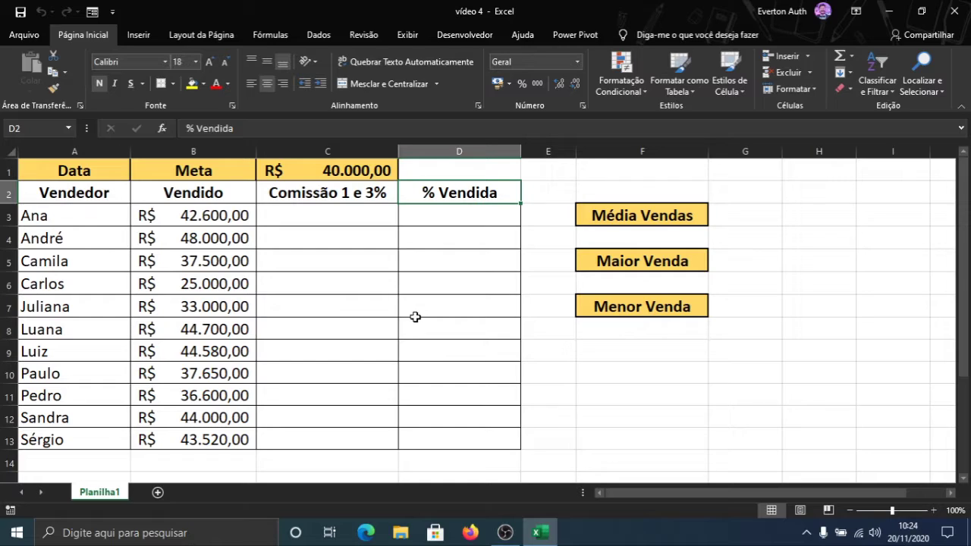
left_click(607, 219)
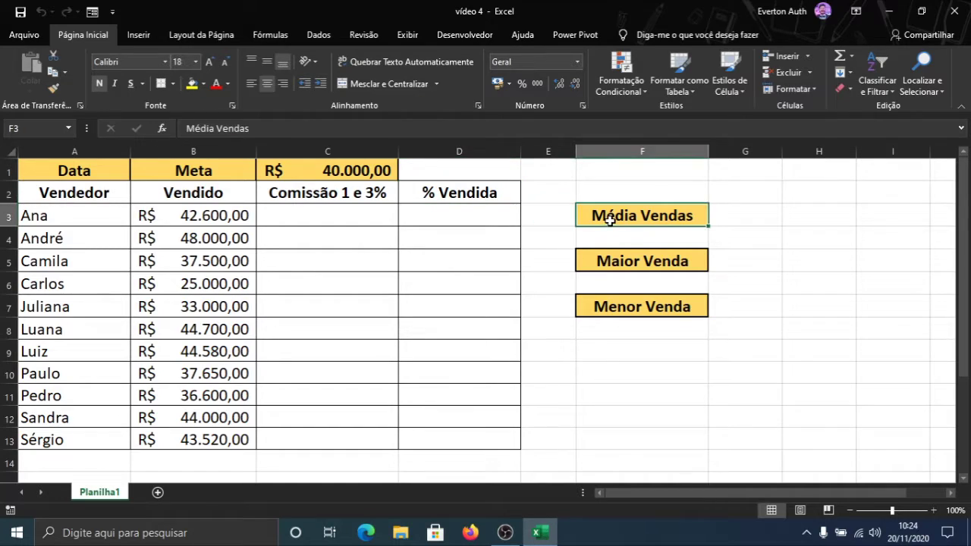
left_click(603, 240)
left_click(604, 260)
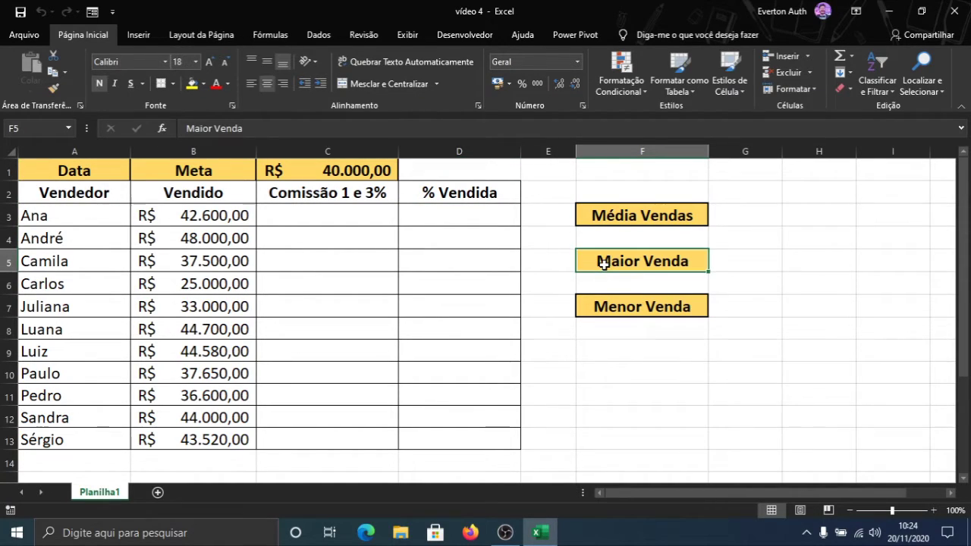
left_click(601, 306)
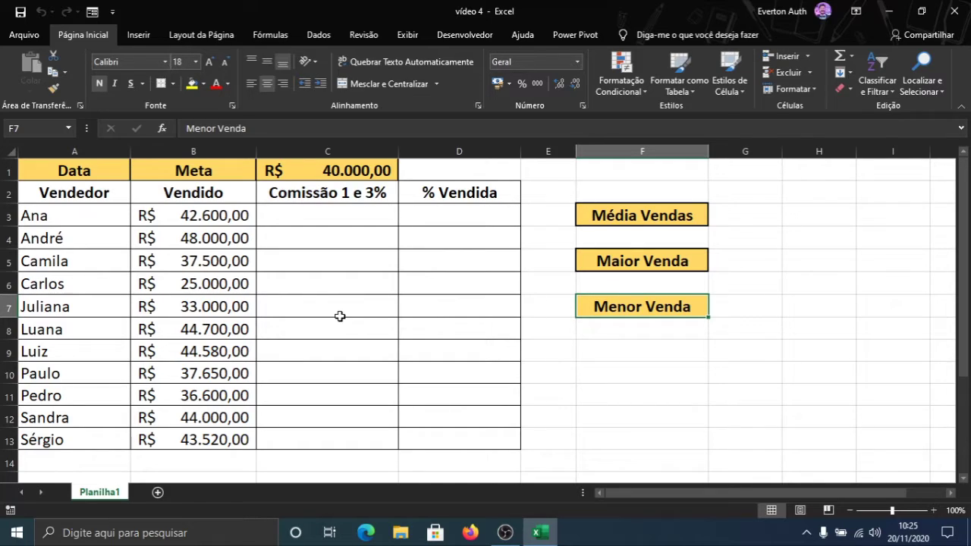
left_click(316, 217)
left_click(314, 174)
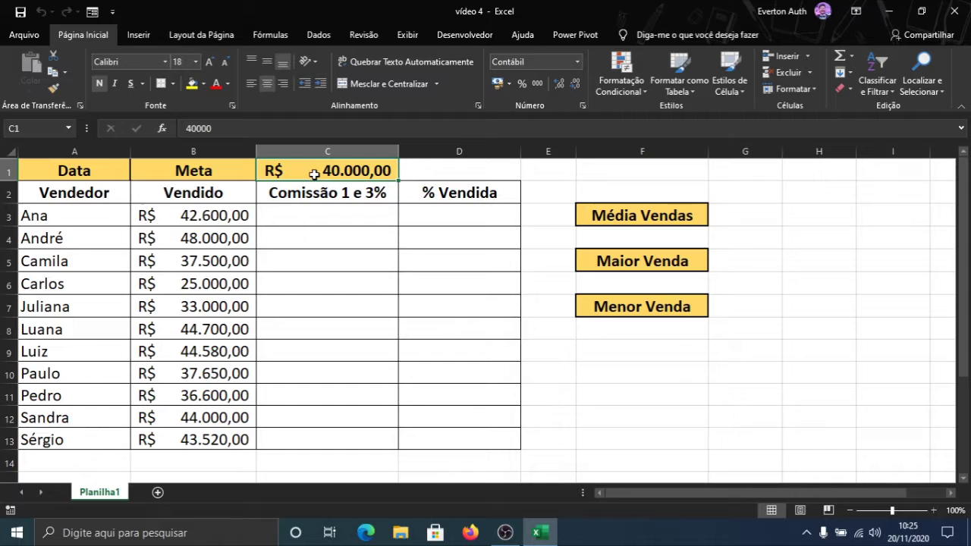
Replace the "Data" text in cell A1 with the current-date formula =HOJE().
left_click(100, 172)
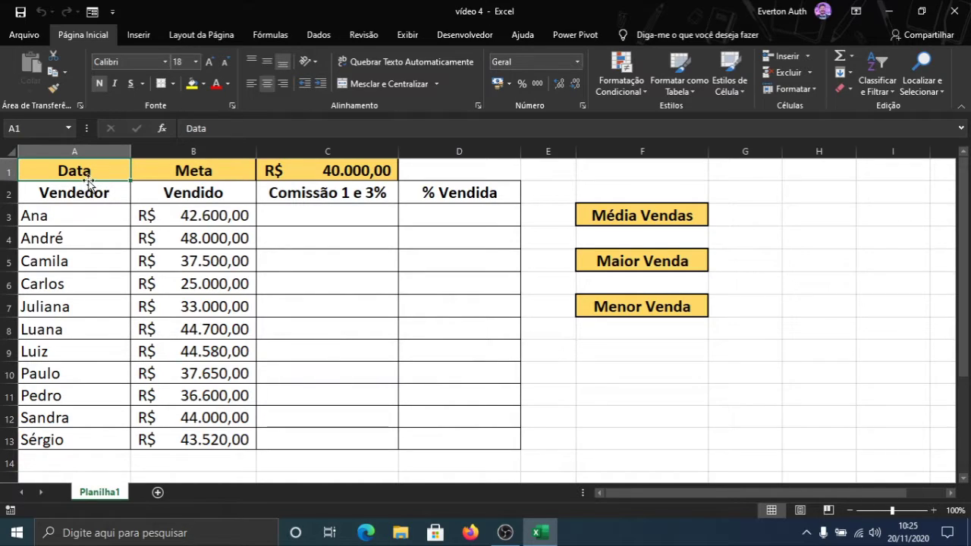
key("F2")
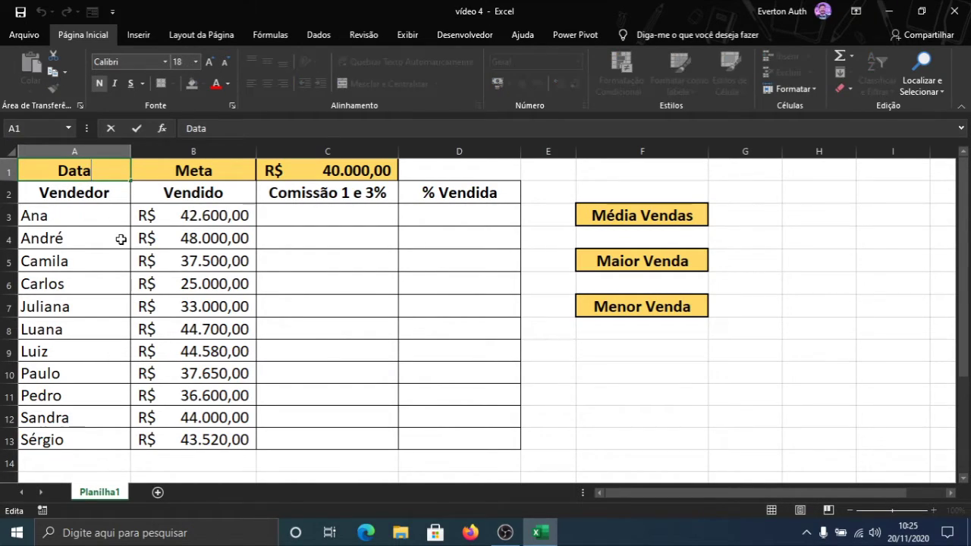
key("BackSpace")
key("BackSpace")
key("BackSpace")
key("BackSpace")
type("=")
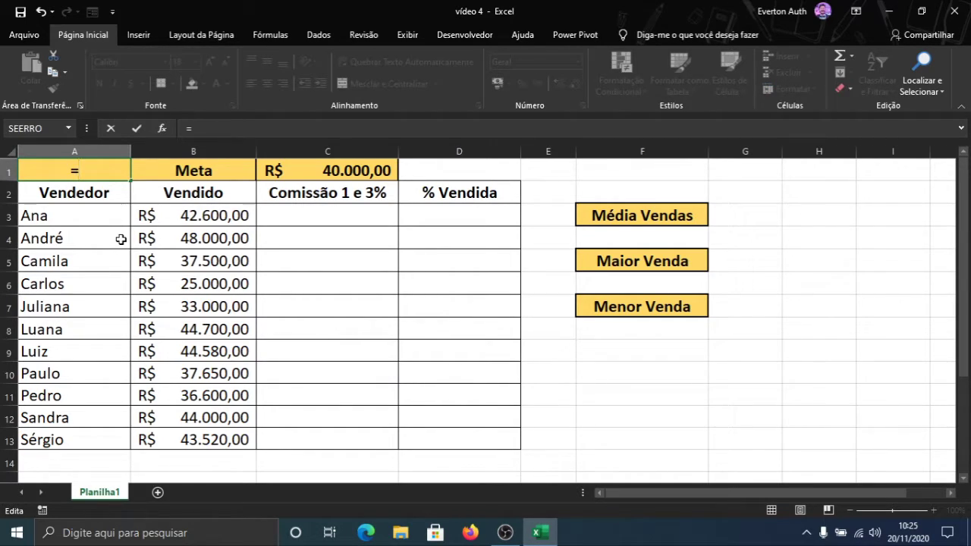
type("hoje()")
key("Return")
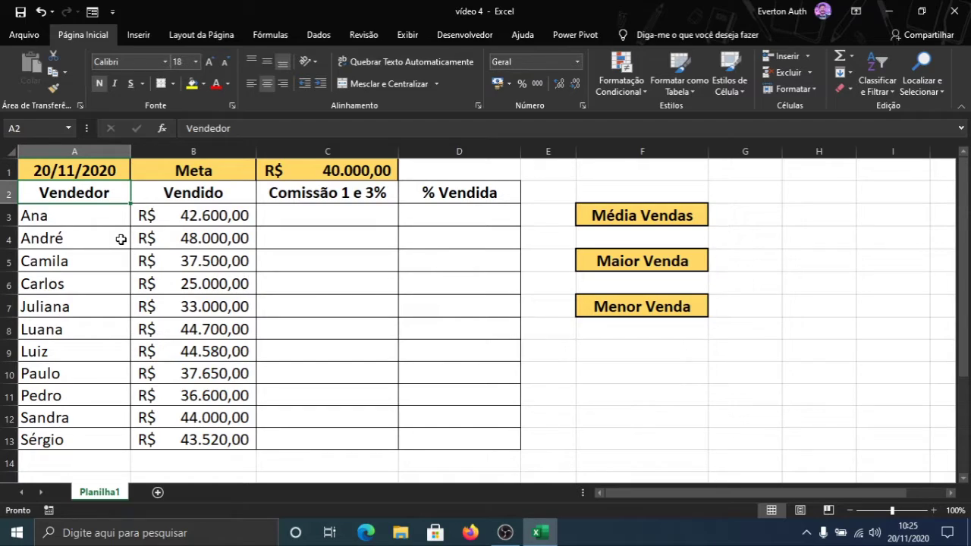
Begin an SE formula in C3 with the logical test B3>=C1, comparing the sold value with the target.
left_click(313, 218)
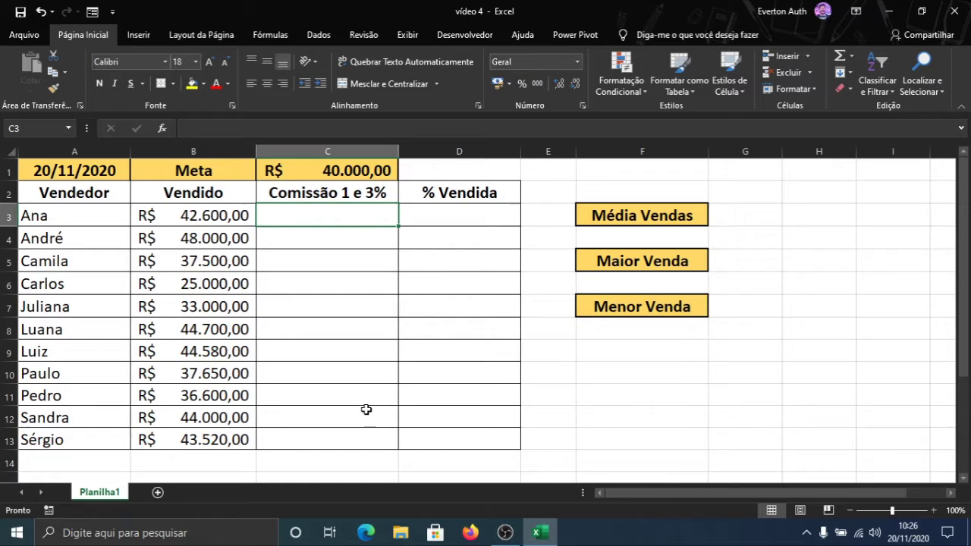
type("=")
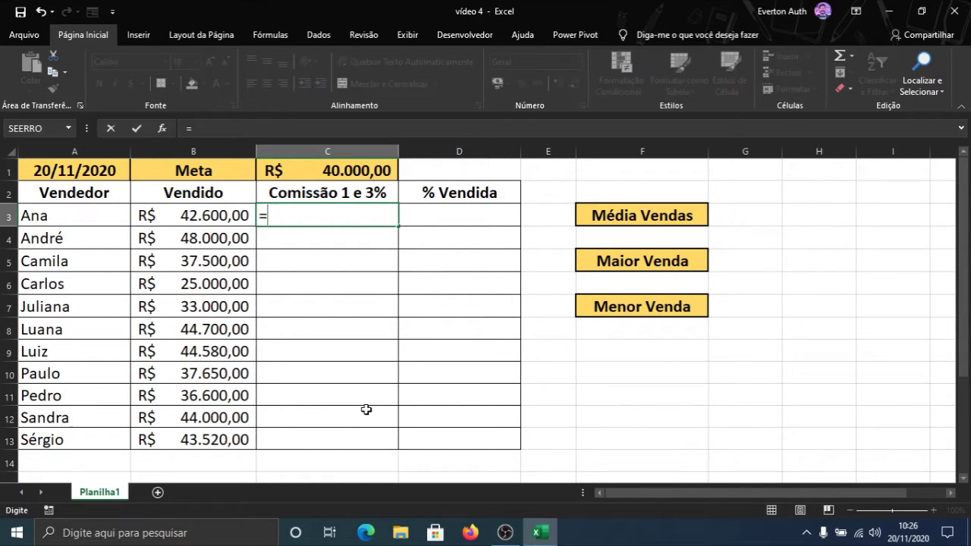
type("se(")
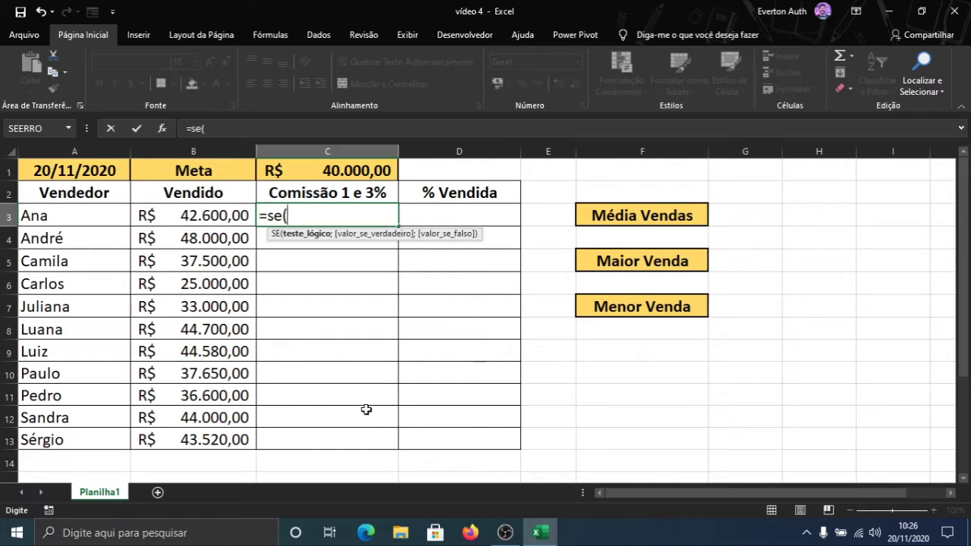
left_click(203, 216)
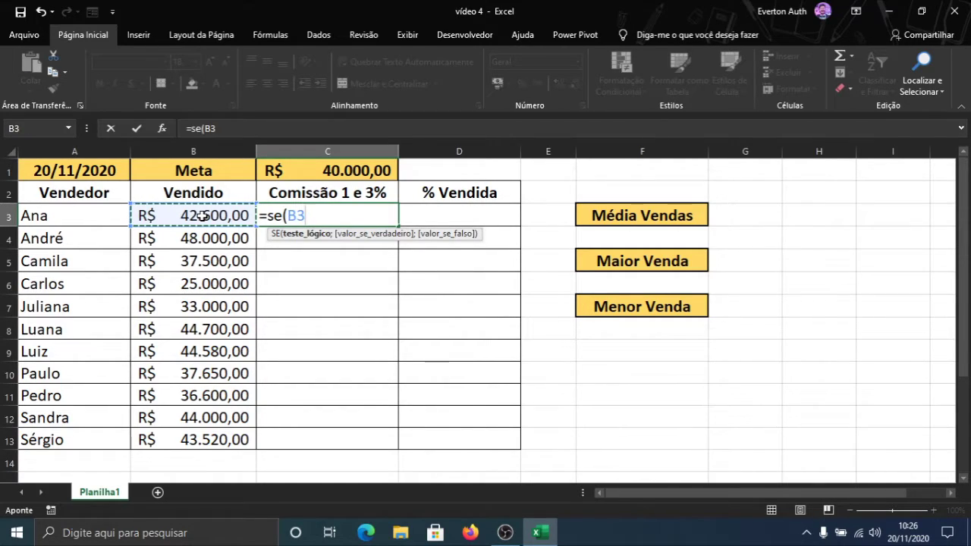
type(">")
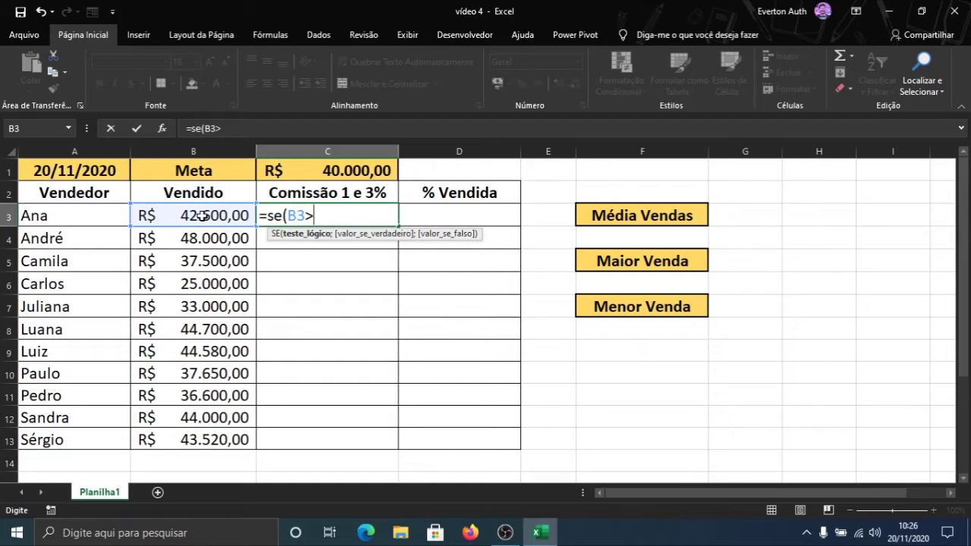
type("=")
left_click(298, 172)
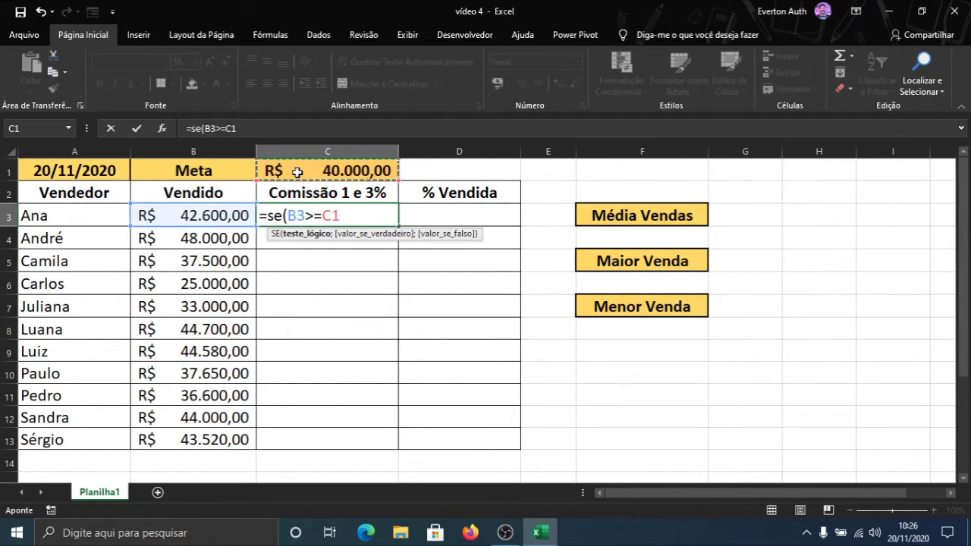
type(";")
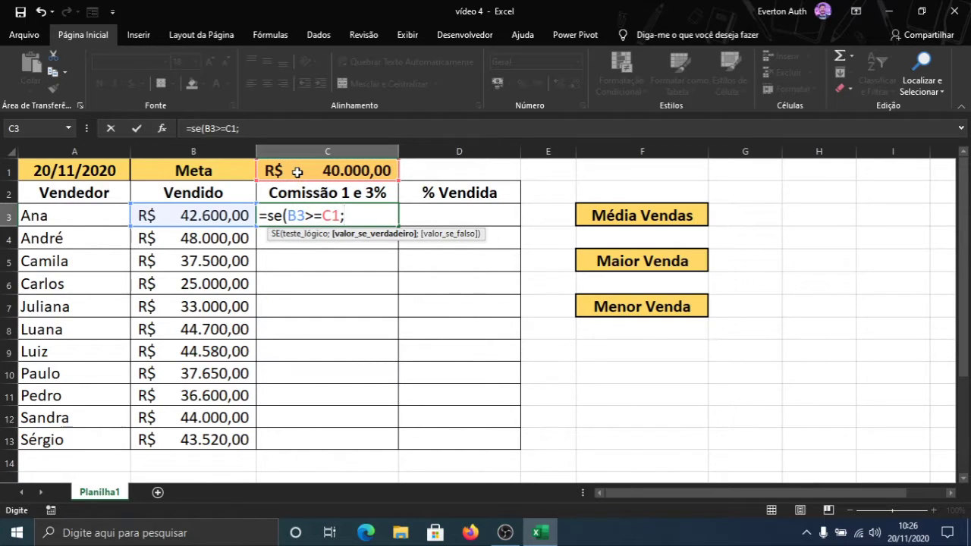
Complete the C3 commission formula with B3*3% when the test is true and B3*1% when it is false.
left_click(215, 216)
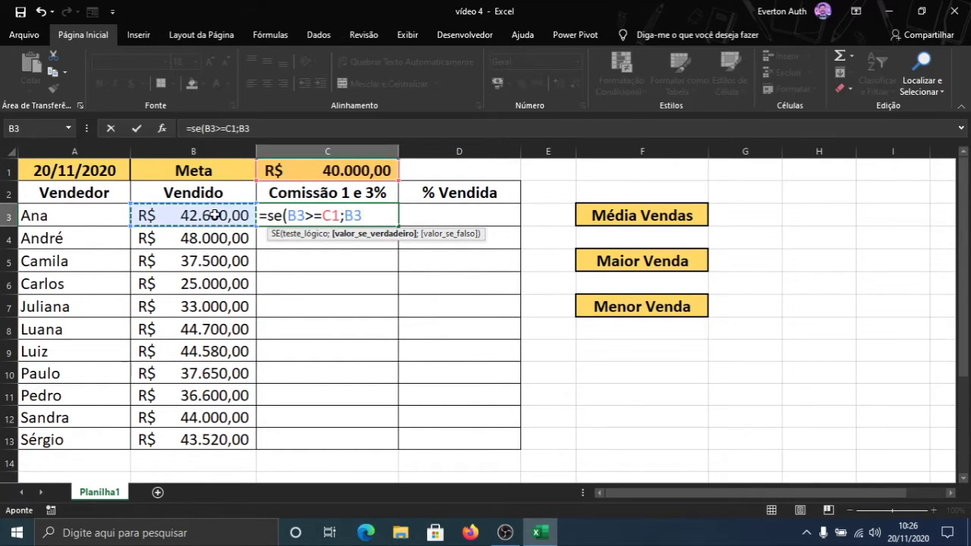
type("*3")
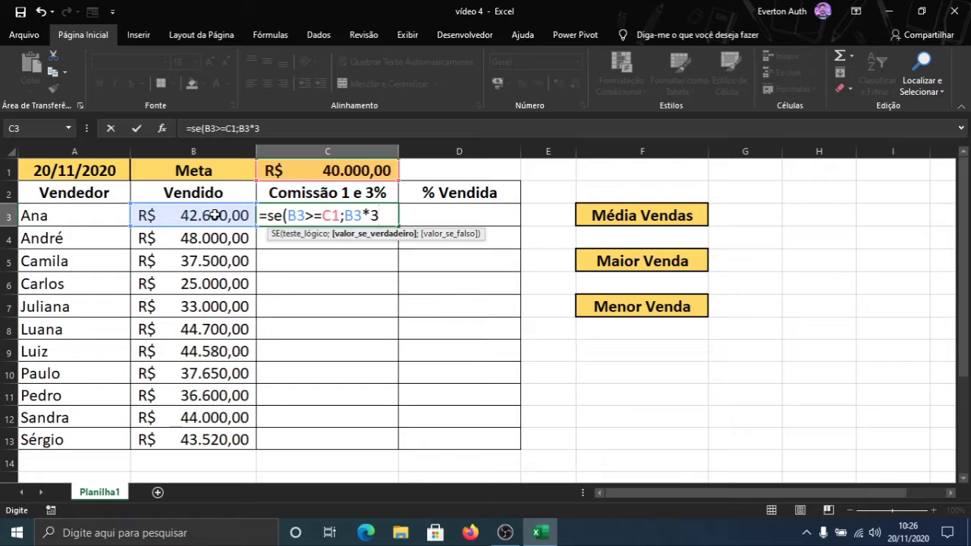
type("%;")
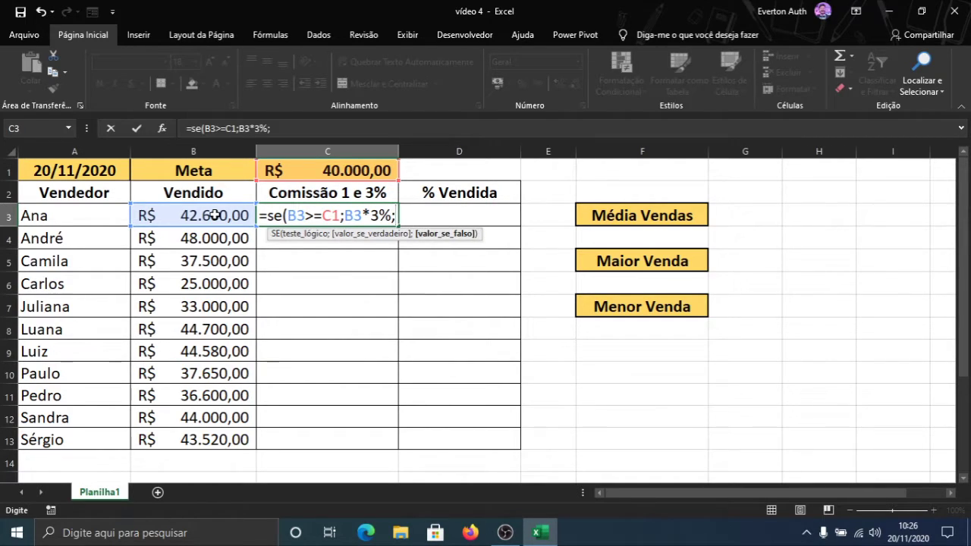
left_click(215, 216)
type("*1% )")
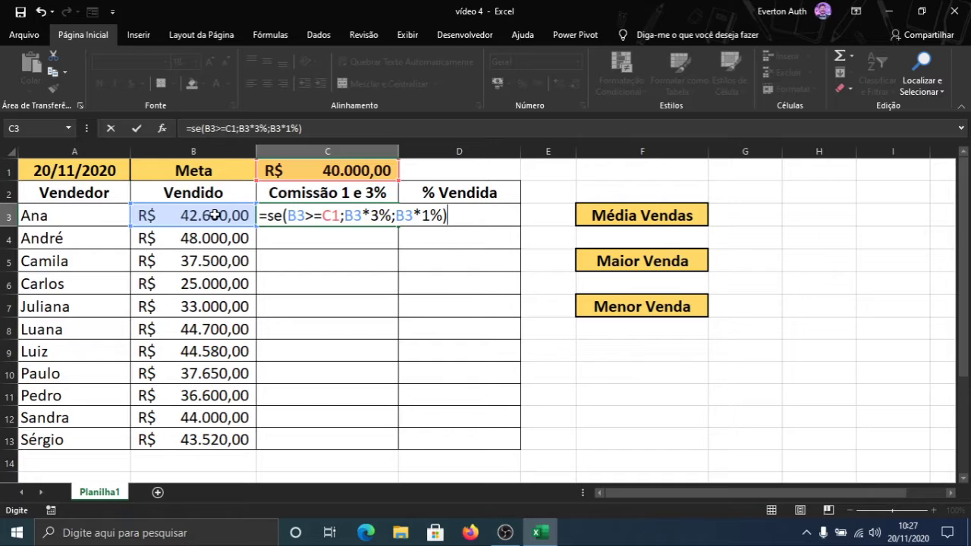
key("Return")
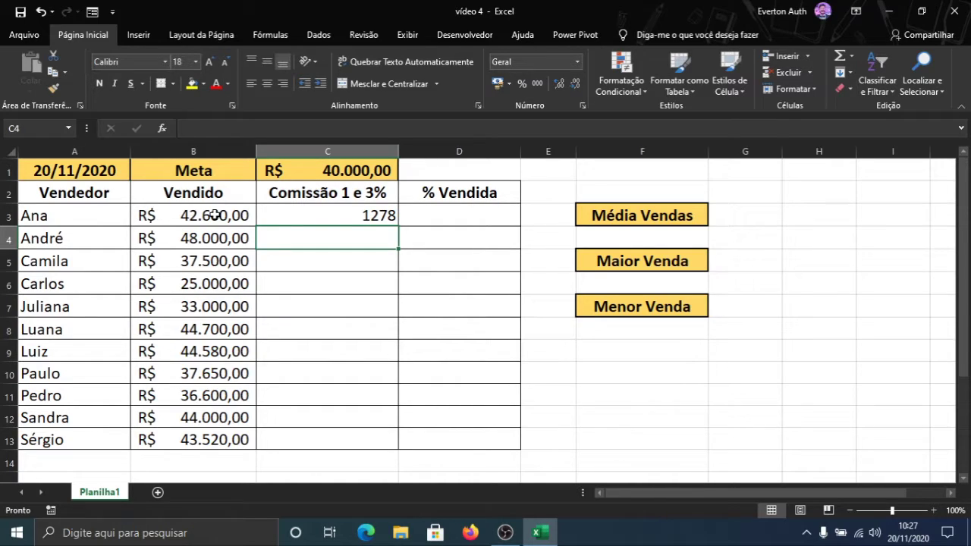
Fill the commission formula from C3 down through C13 for all sellers.
left_click(306, 215)
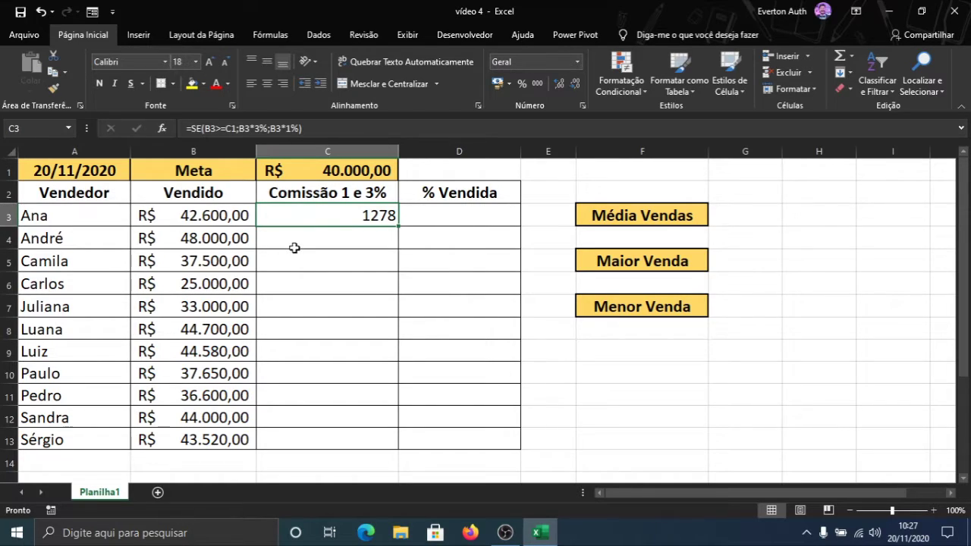
left_click(204, 218)
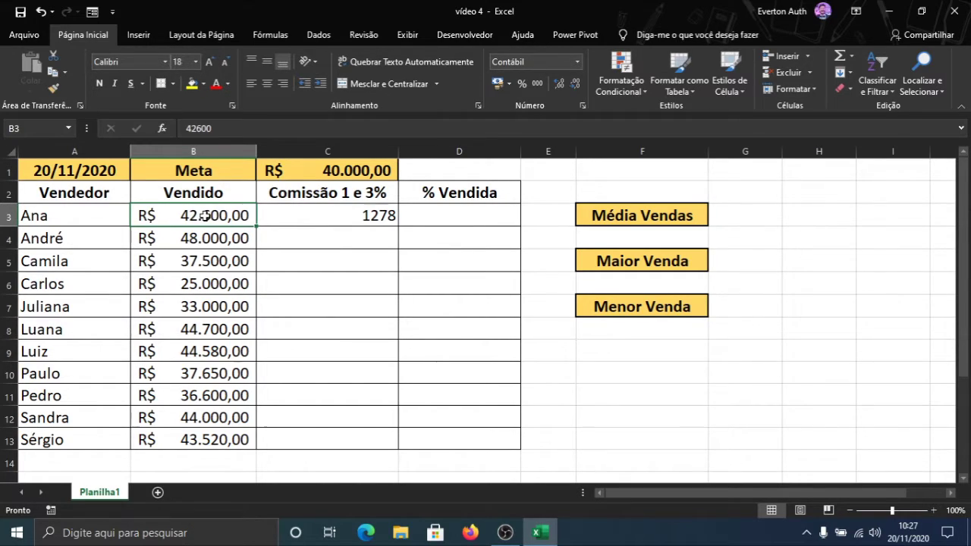
left_click(333, 177)
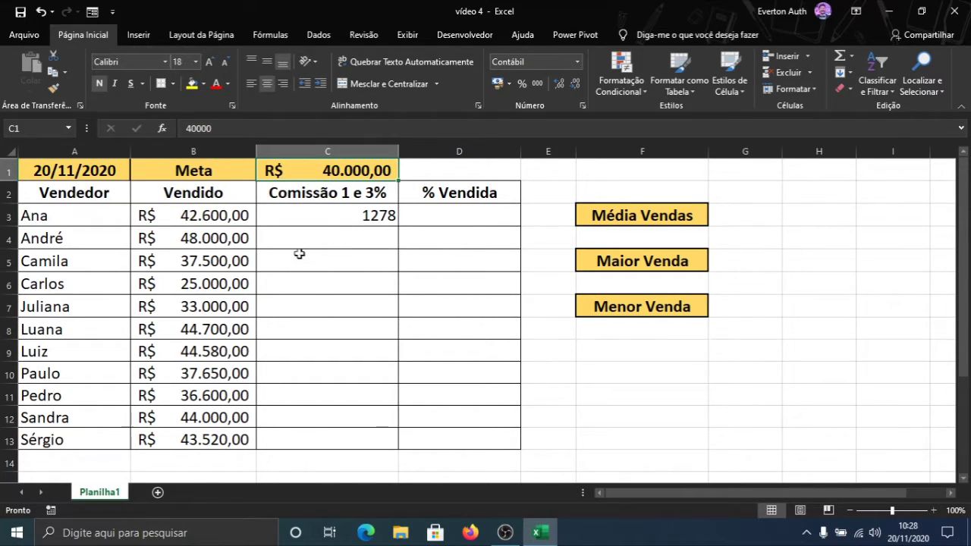
left_click(229, 217)
left_click(298, 215)
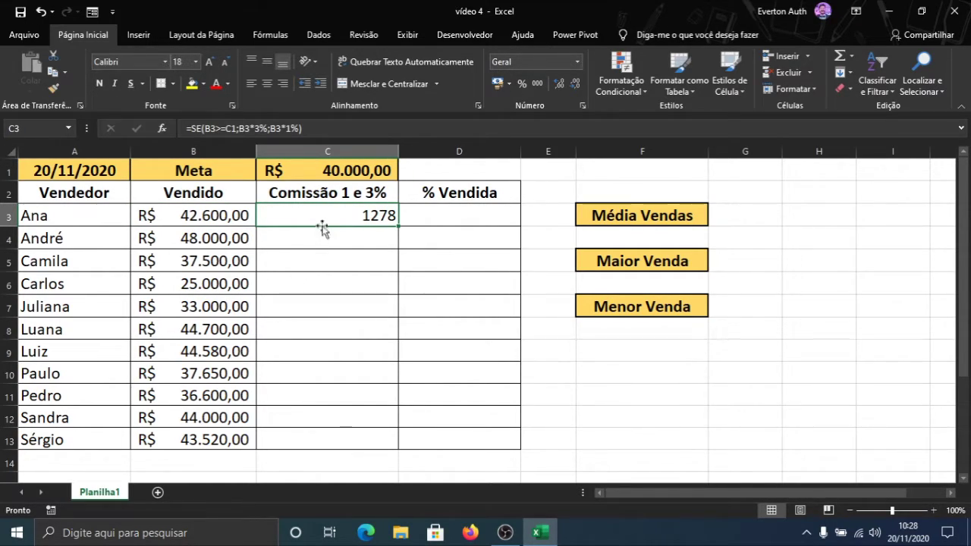
left_click(329, 256)
left_click(328, 221)
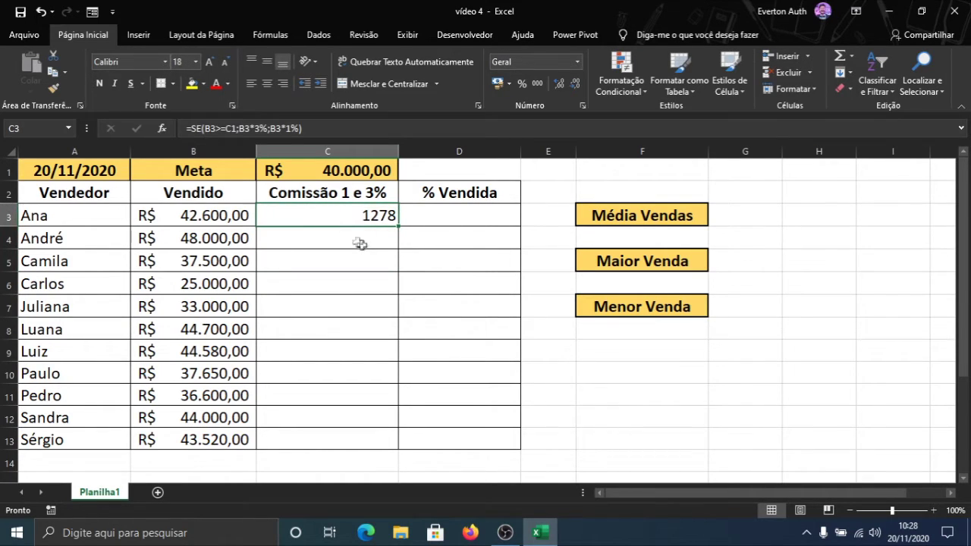
left_click_drag(399, 226, 396, 450)
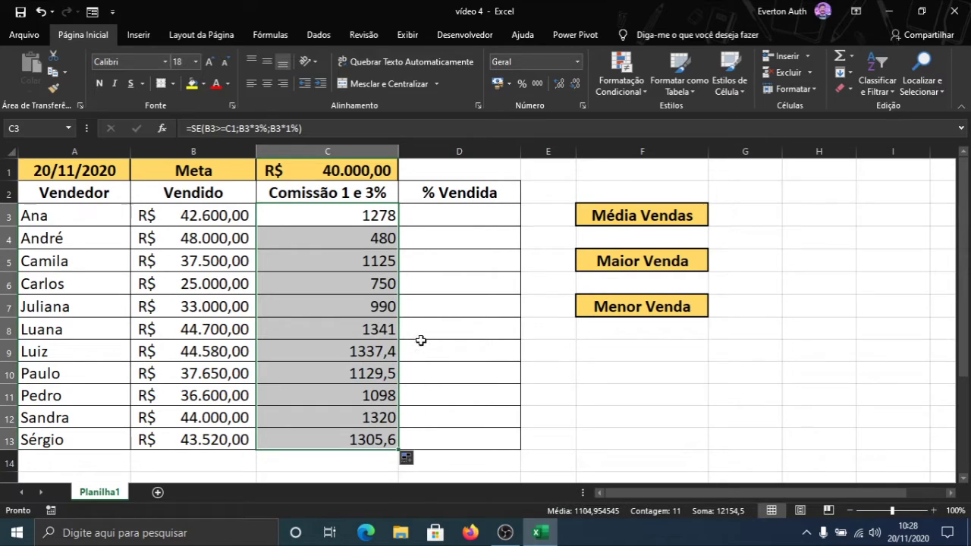
Examine the commission formulas in C3 through C6 to compare which target cell each logical test references.
left_click(427, 282)
left_click(377, 240)
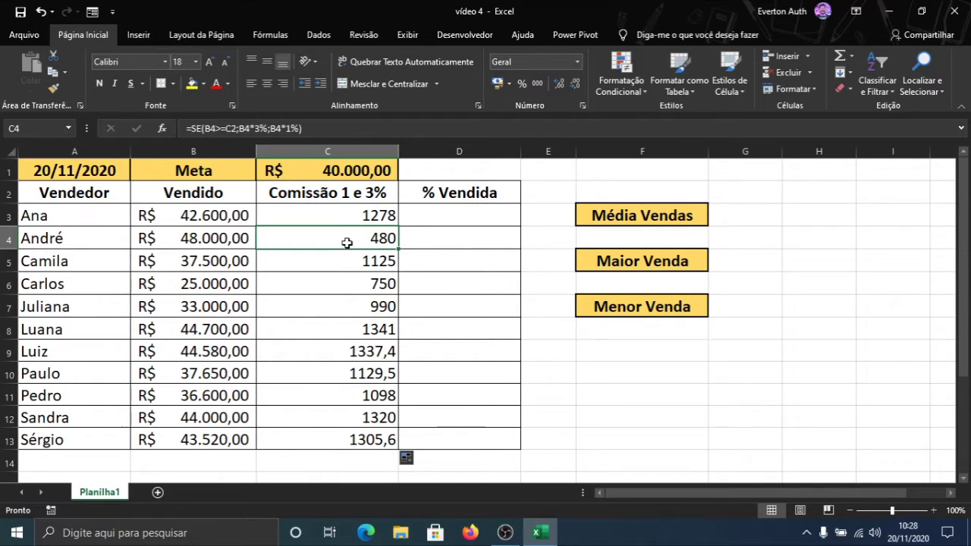
left_click(358, 219)
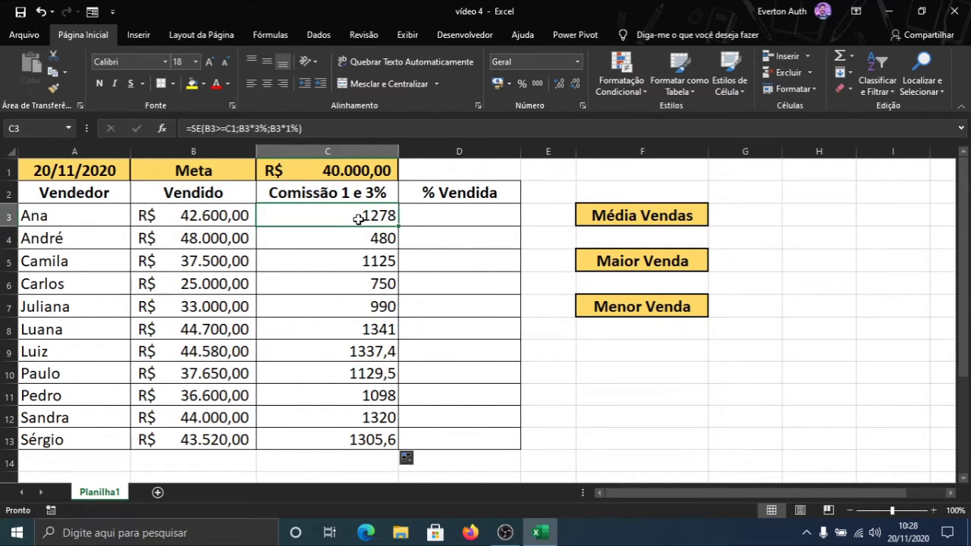
left_click(332, 170)
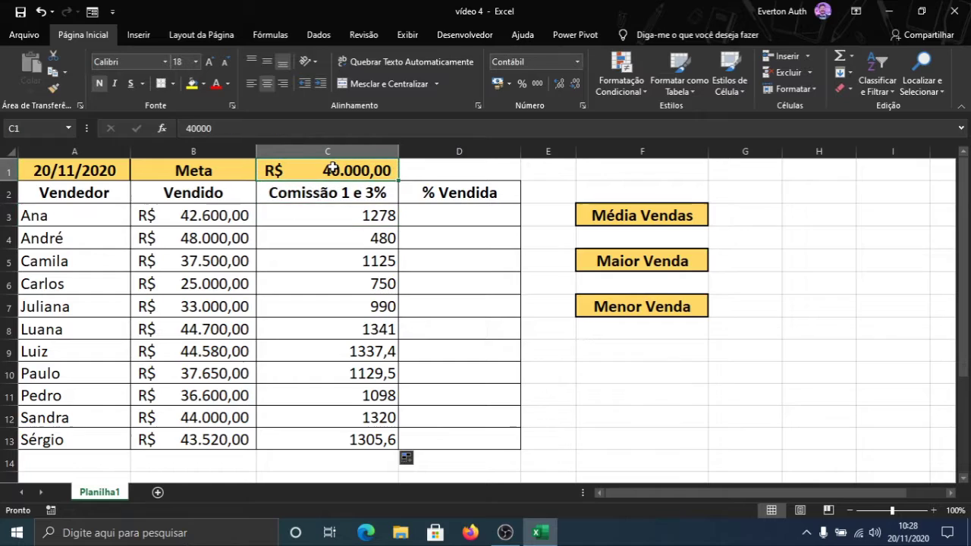
double_click(353, 215)
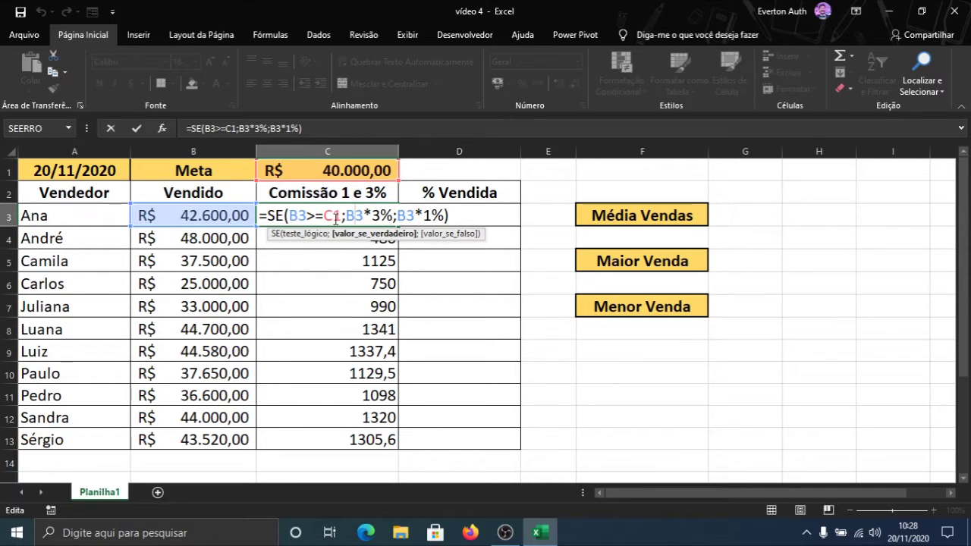
key("Return")
double_click(353, 244)
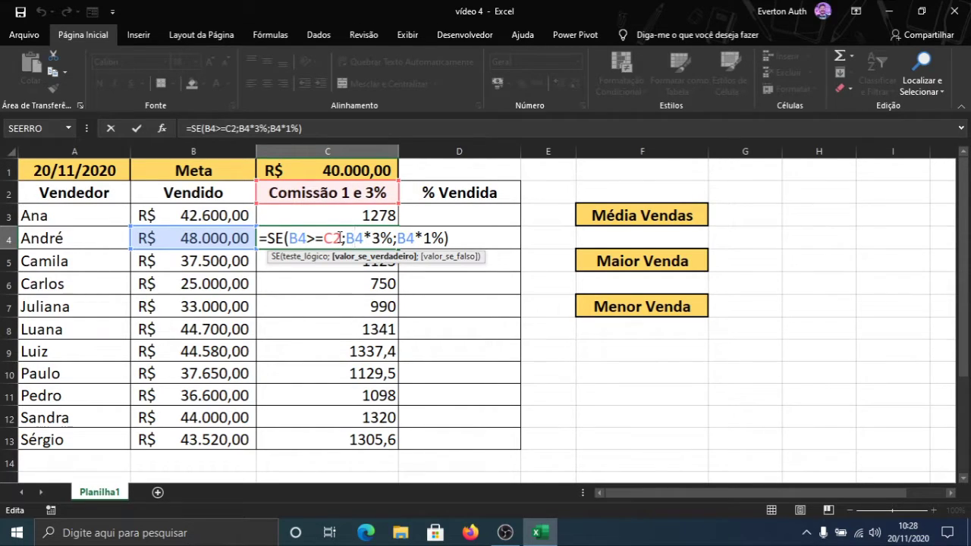
key("Return")
double_click(353, 262)
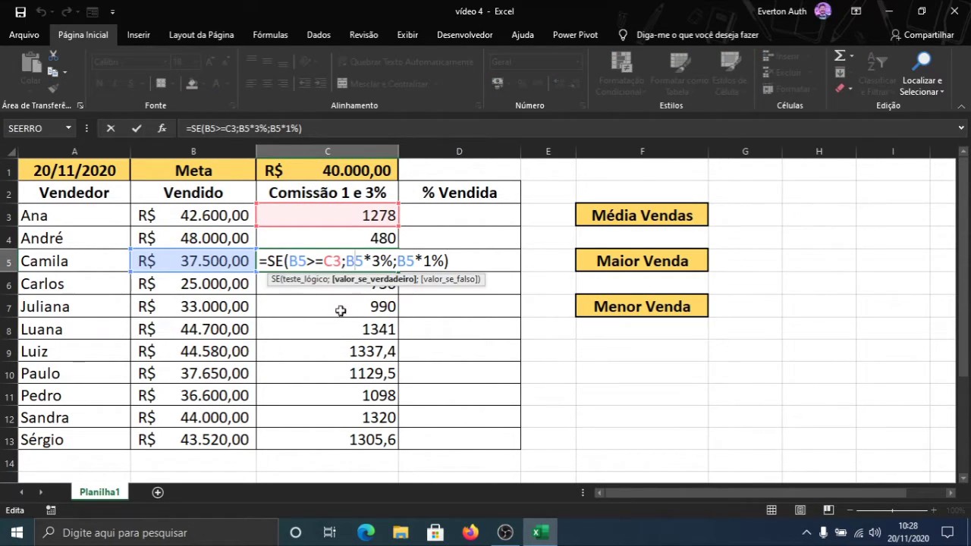
key("Return")
double_click(350, 284)
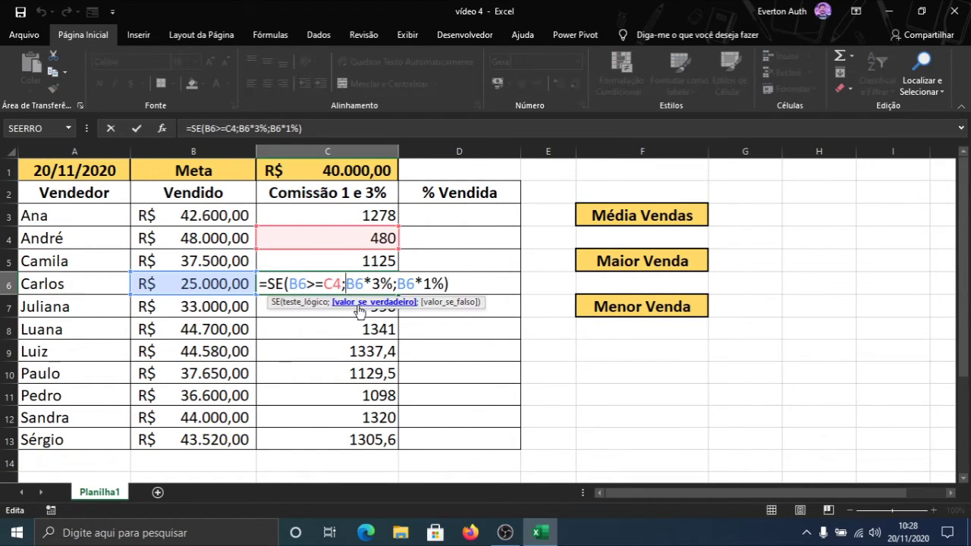
key("ctrl+Return")
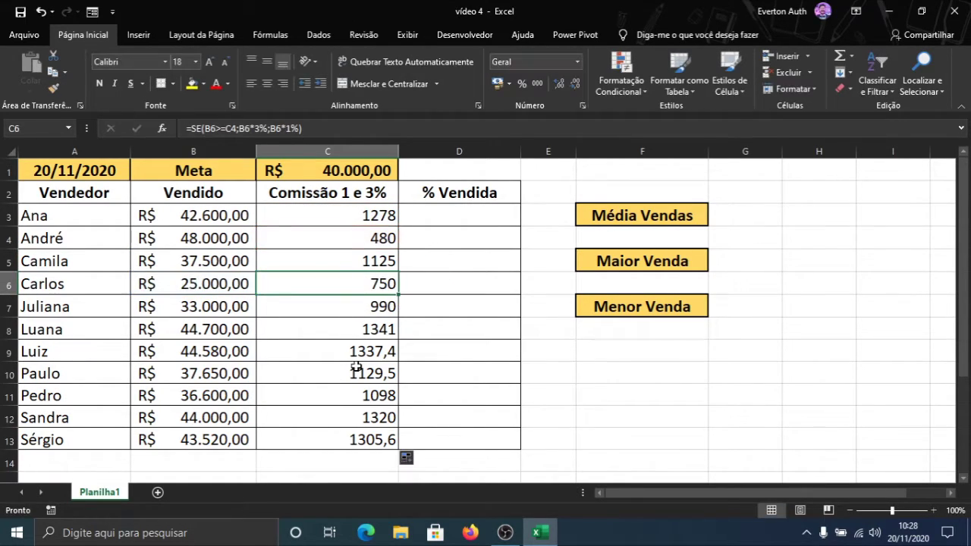
Clear the commission formulas from C4 through C13, keeping only the one in C3.
left_click_drag(360, 220, 358, 431)
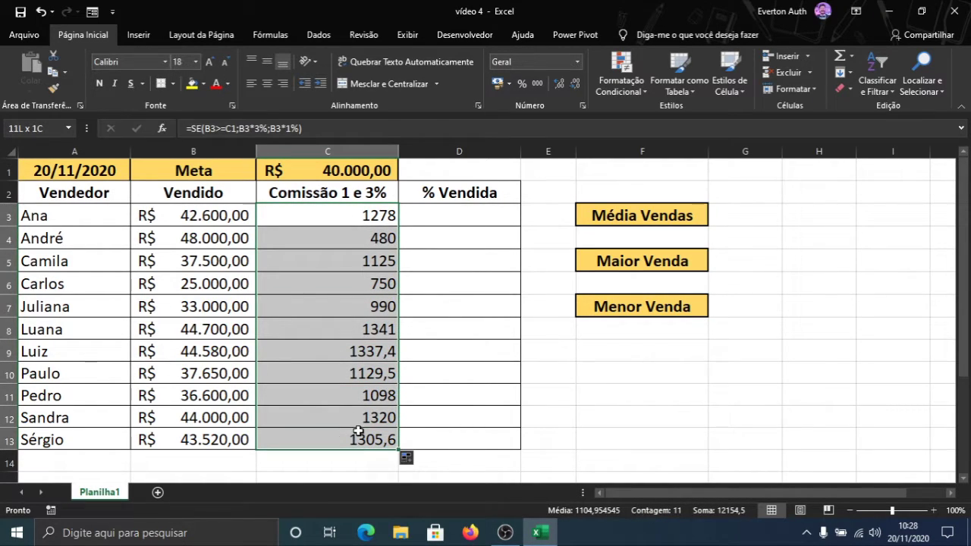
left_click(367, 283)
left_click_drag(363, 241, 367, 438)
key("Delete")
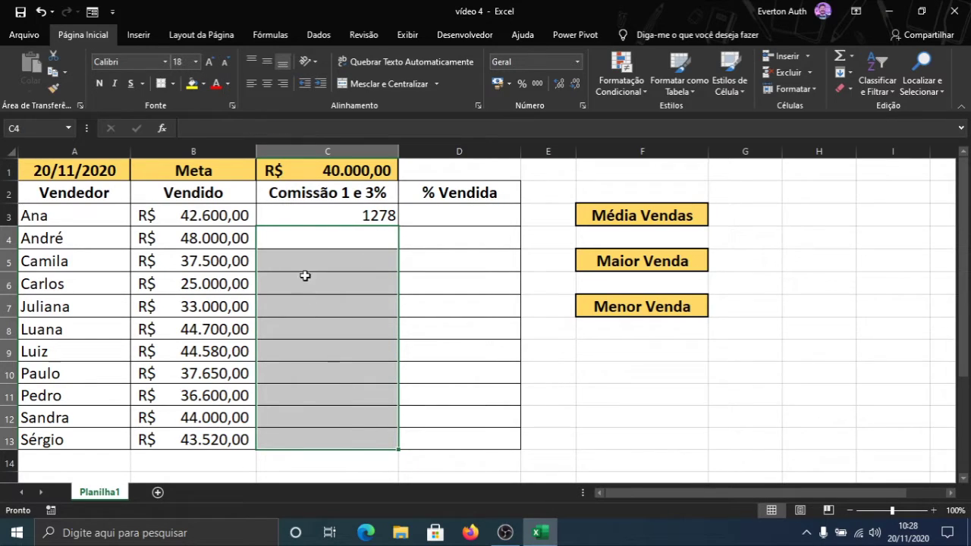
Make the target reference absolute as $C$1 in the C3 commission formula and fill it down through C13.
left_click(329, 219)
double_click(329, 219)
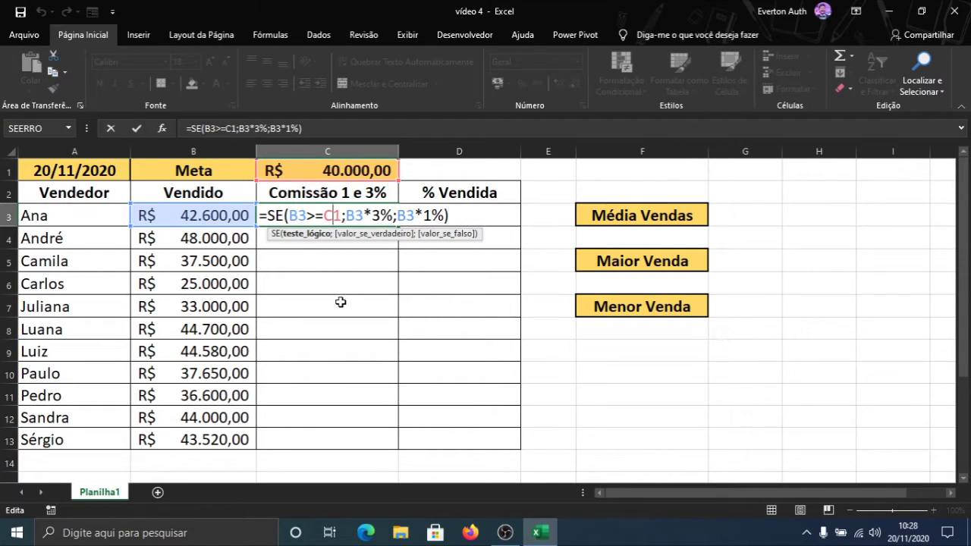
key("F4")
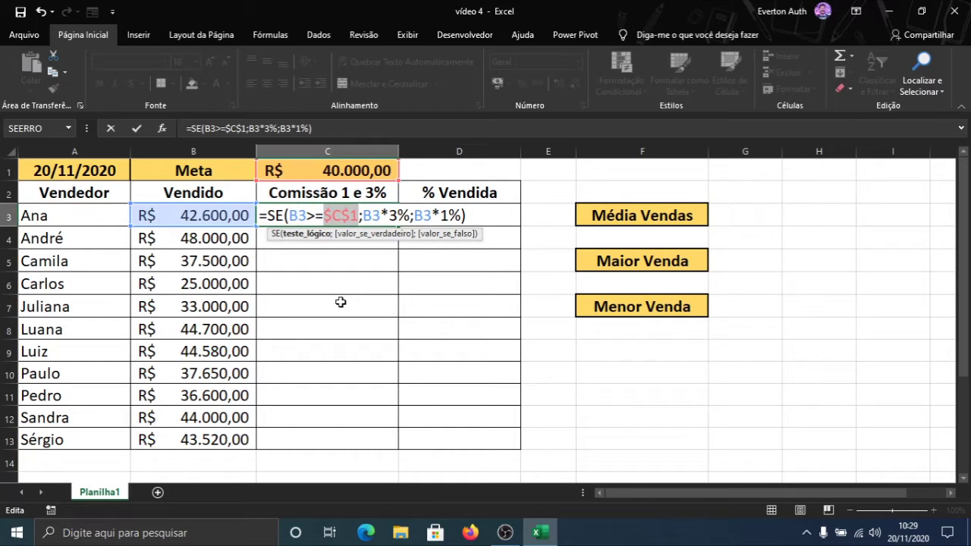
key("Return")
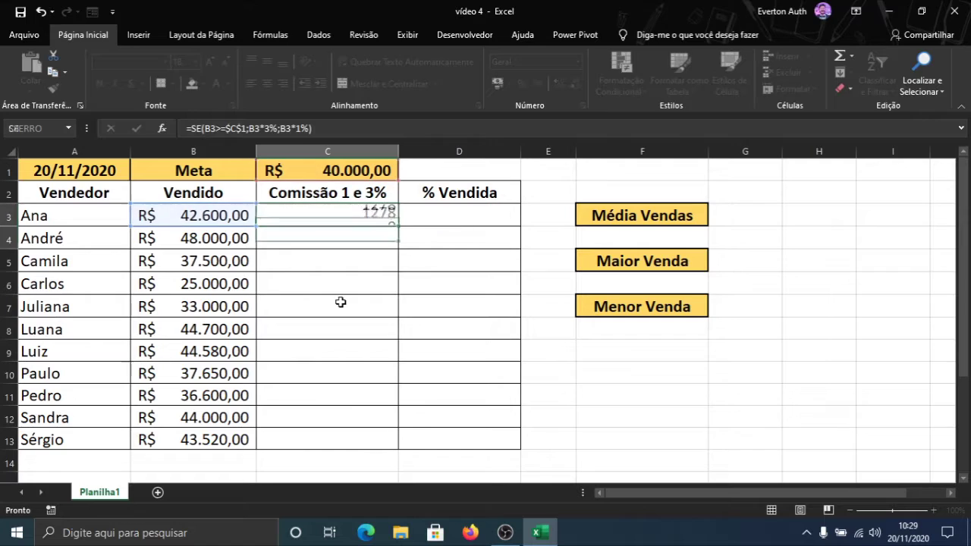
left_click(346, 213)
left_click_drag(399, 226, 380, 443)
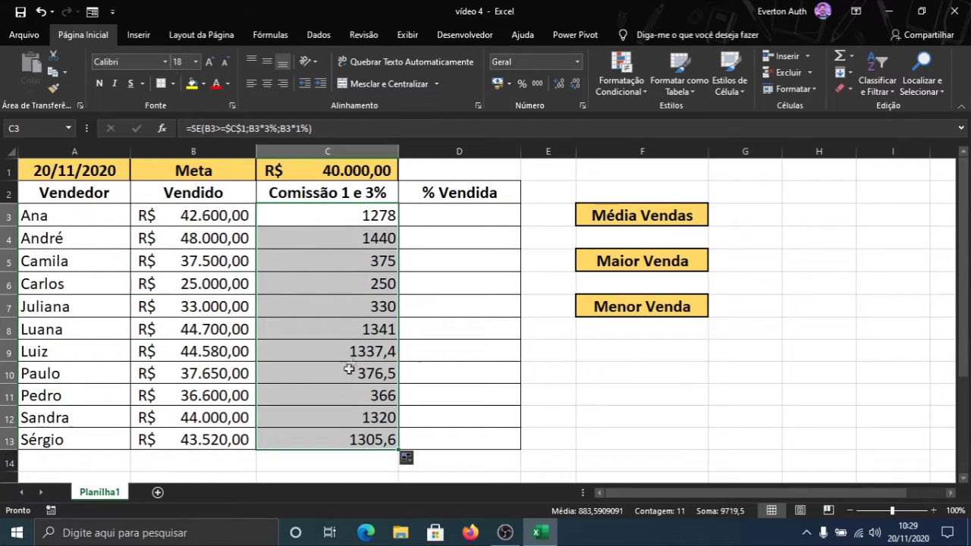
Examine the target cell C1 and its reference in the commission formulas of C3, C4 and C5.
left_click(333, 221)
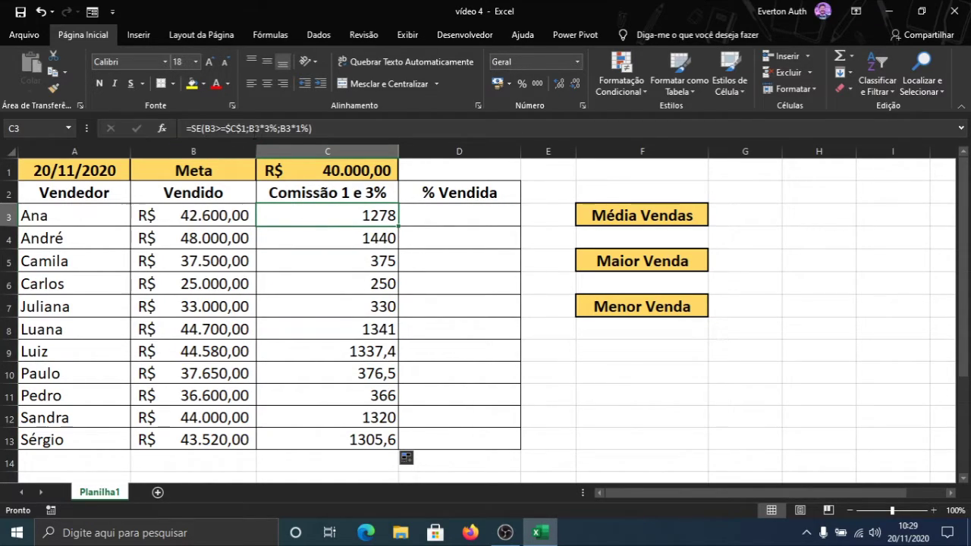
left_click(334, 173)
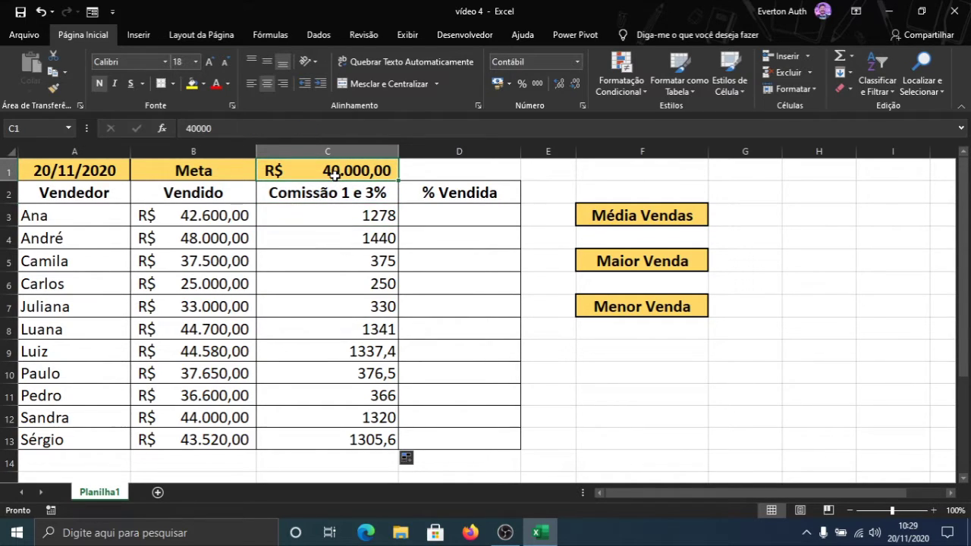
double_click(330, 216)
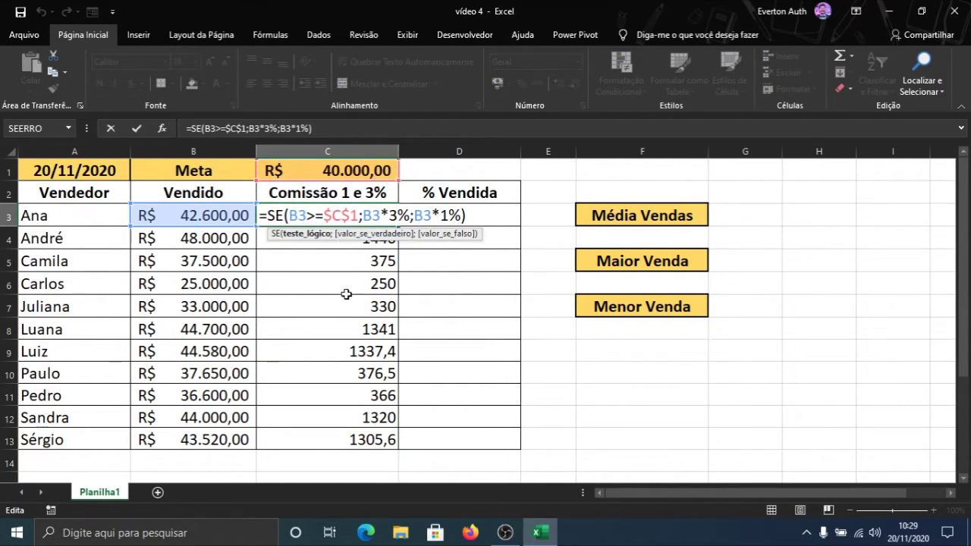
key("Return")
double_click(340, 238)
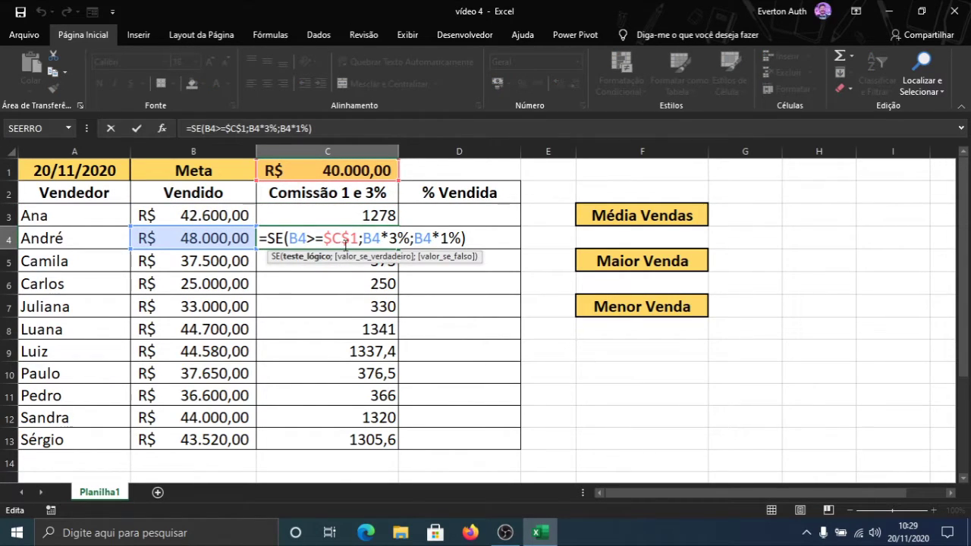
key("Escape")
double_click(344, 260)
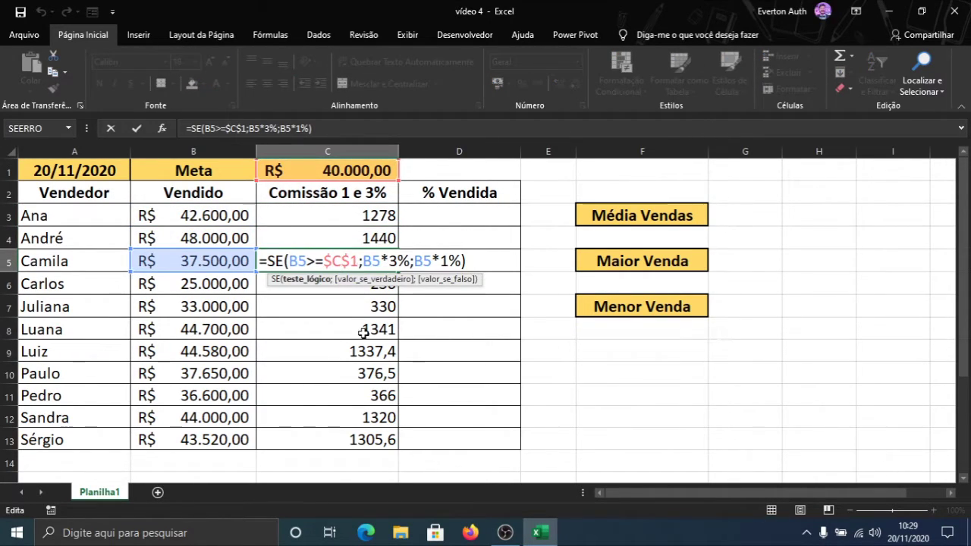
key("Escape")
Format the commission values in C3:C13 with the accounting currency format in R$.
left_click_drag(369, 238, 379, 439)
left_click_drag(378, 216, 355, 434)
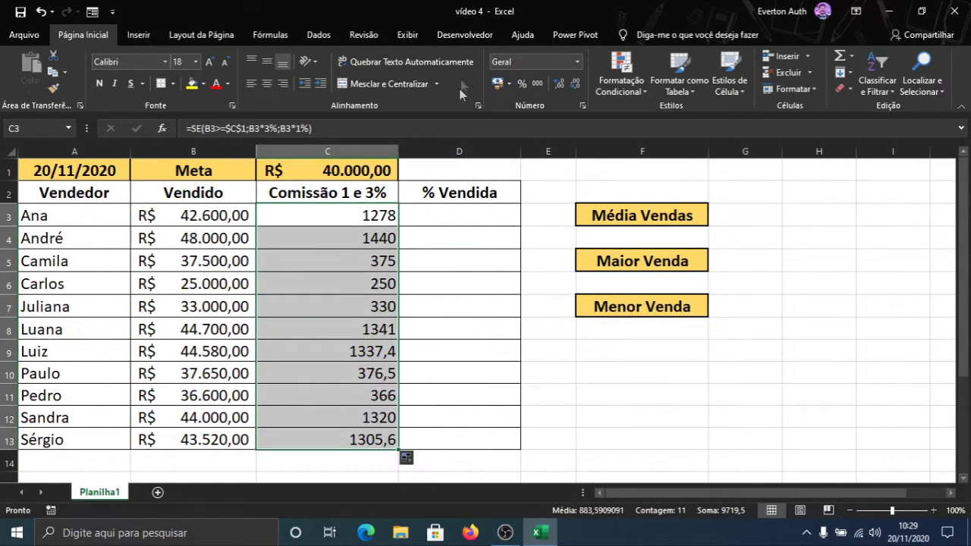
left_click(498, 88)
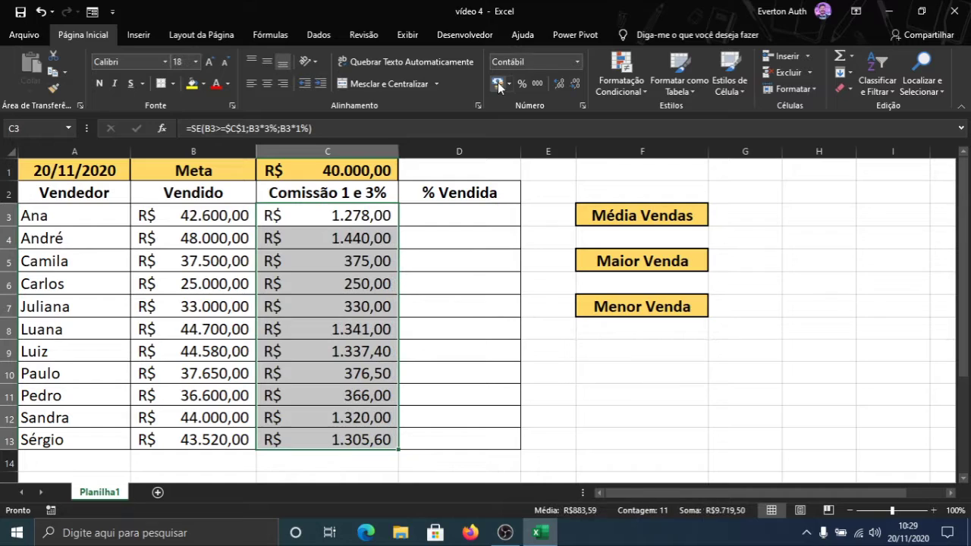
Enter the formula =B3/C1 in D3 to calculate the first seller's percentage of the target.
left_click(440, 217)
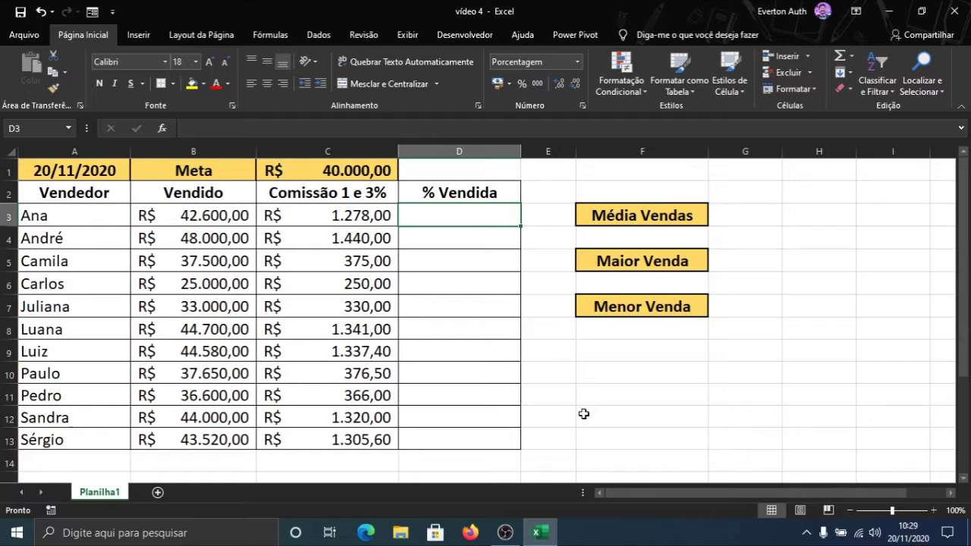
left_click(434, 267)
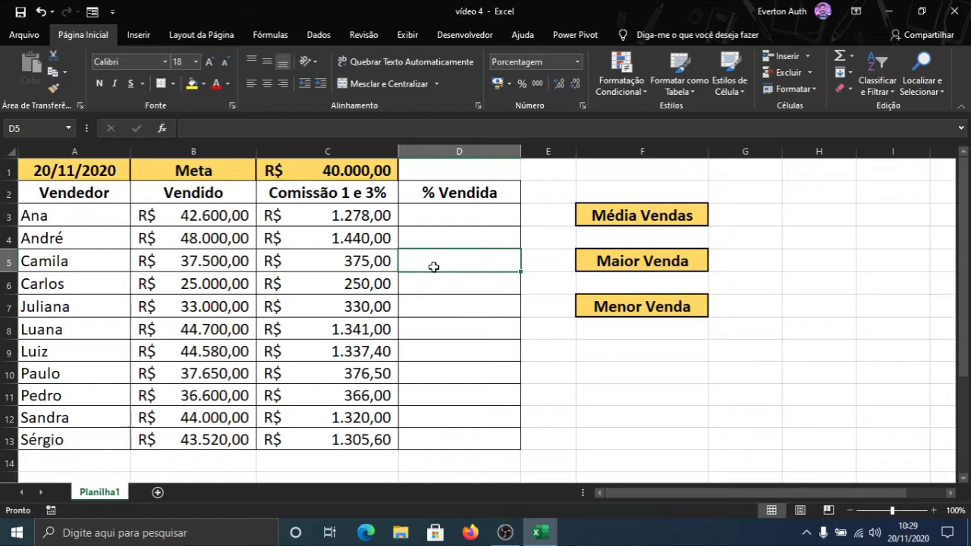
left_click(437, 238)
left_click(444, 215)
left_click_drag(456, 235, 453, 439)
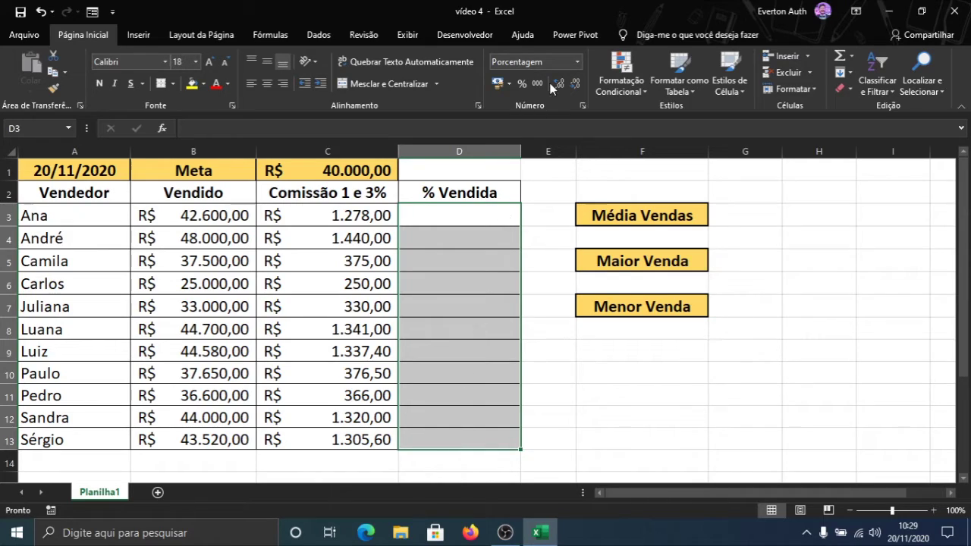
left_click(462, 218)
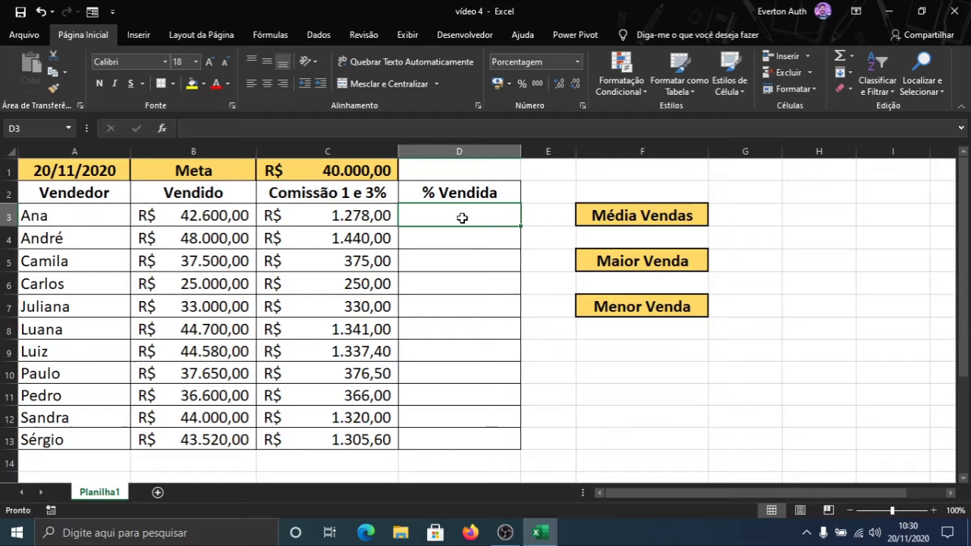
type("=")
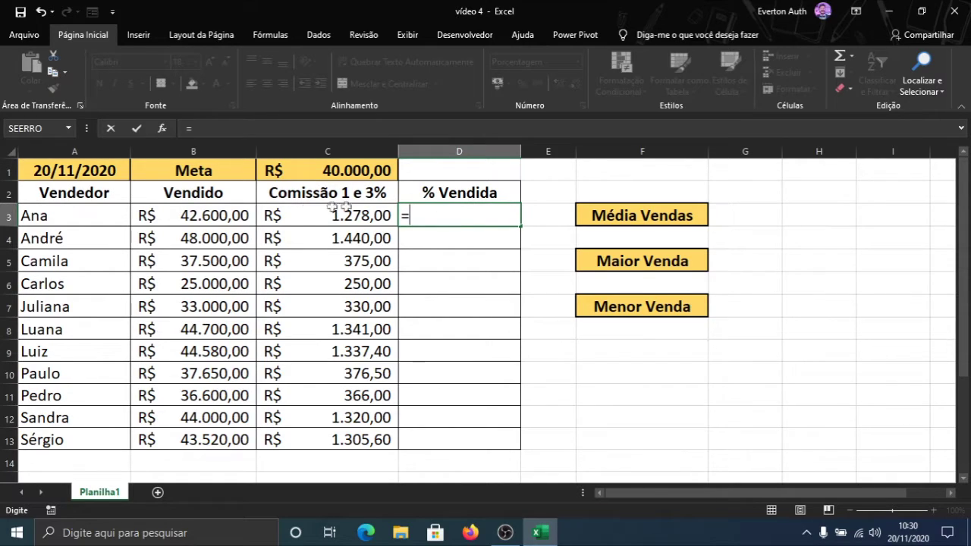
left_click(209, 218)
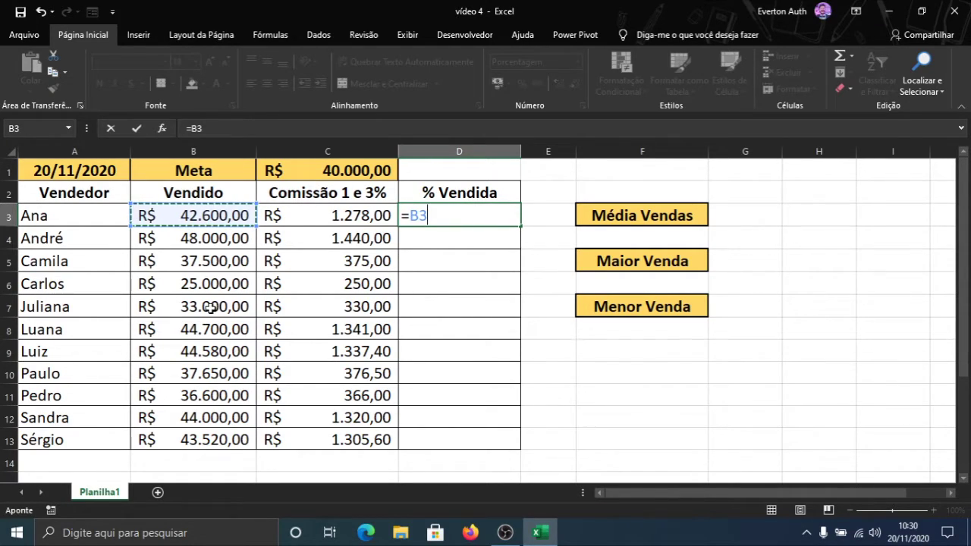
type("/")
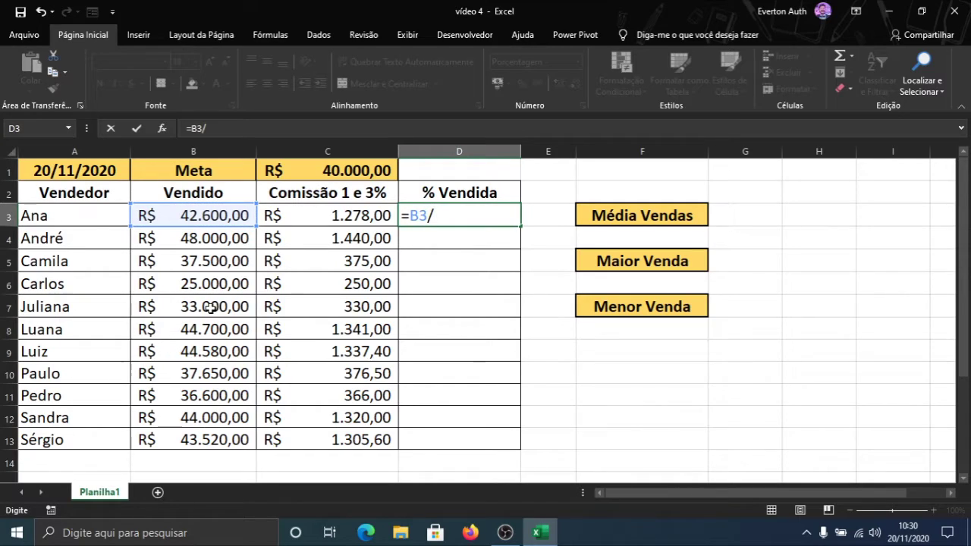
left_click(299, 174)
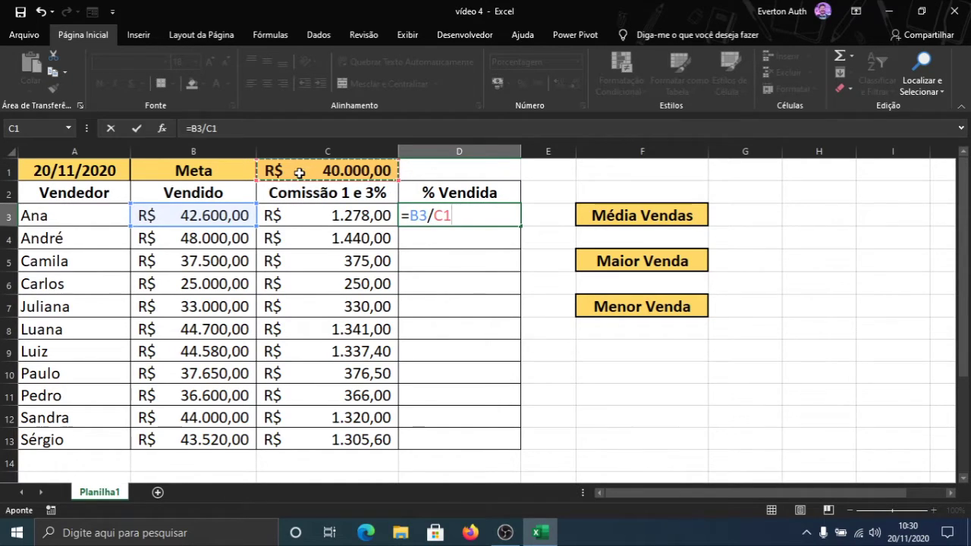
key("Return")
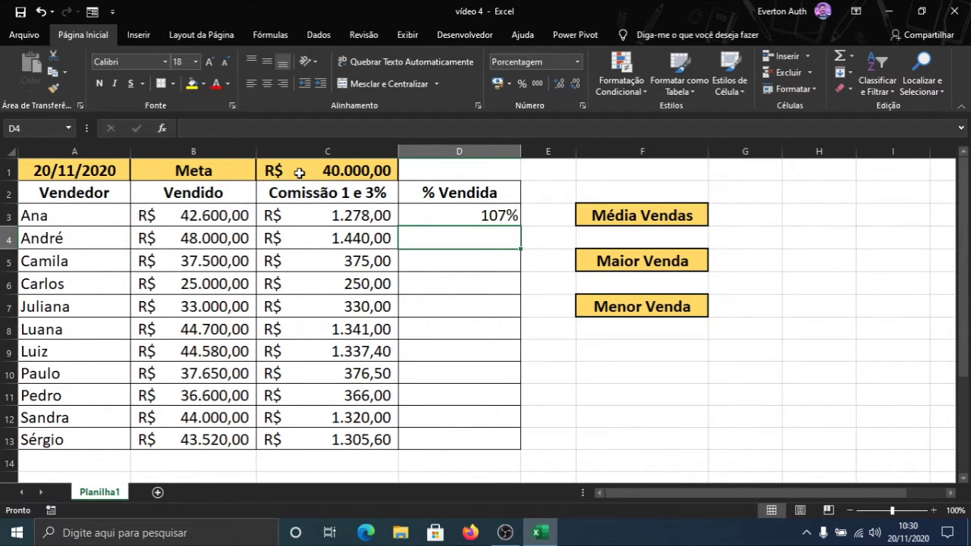
Enter the formula =B4/C1 in D4 for the second seller's percentage, and return to cell D3.
left_click(455, 214)
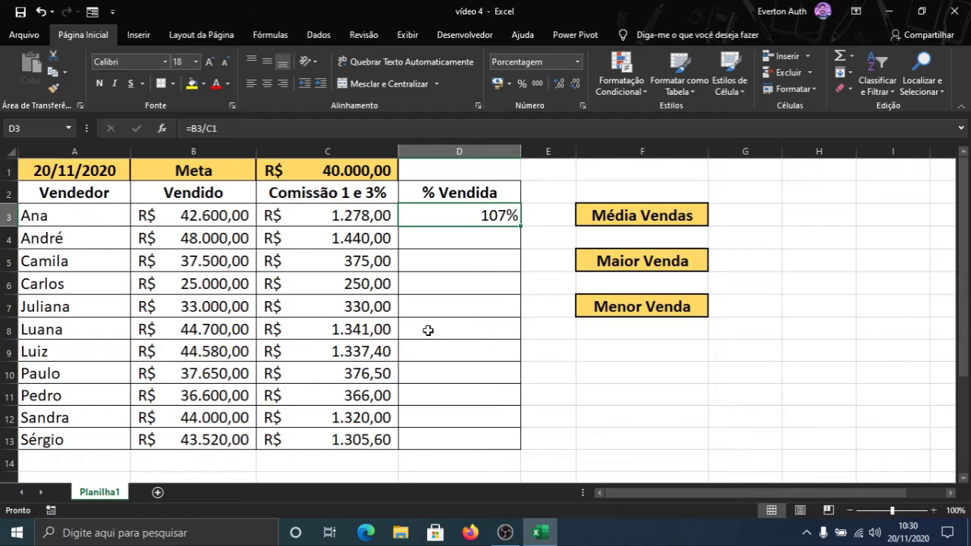
left_click(462, 239)
type("=")
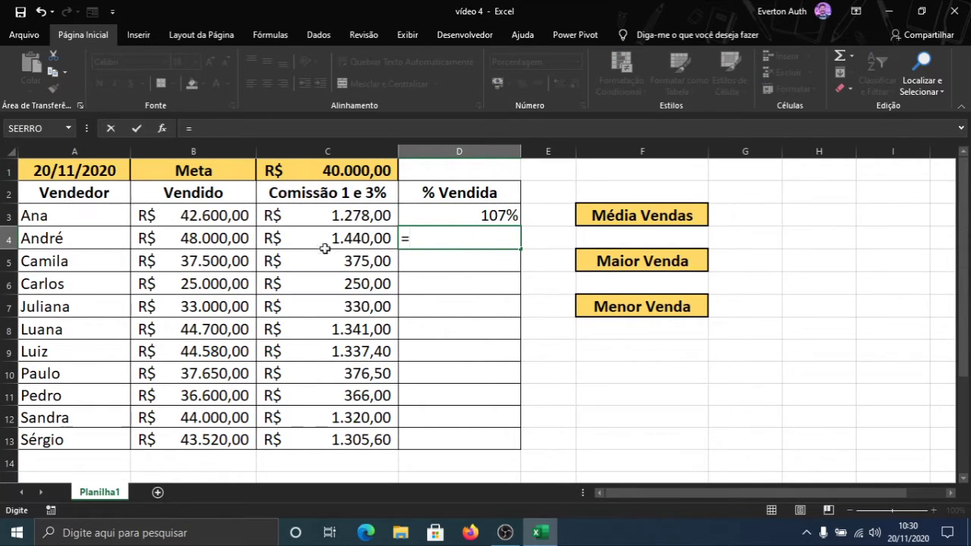
left_click(226, 237)
type("/")
left_click(311, 171)
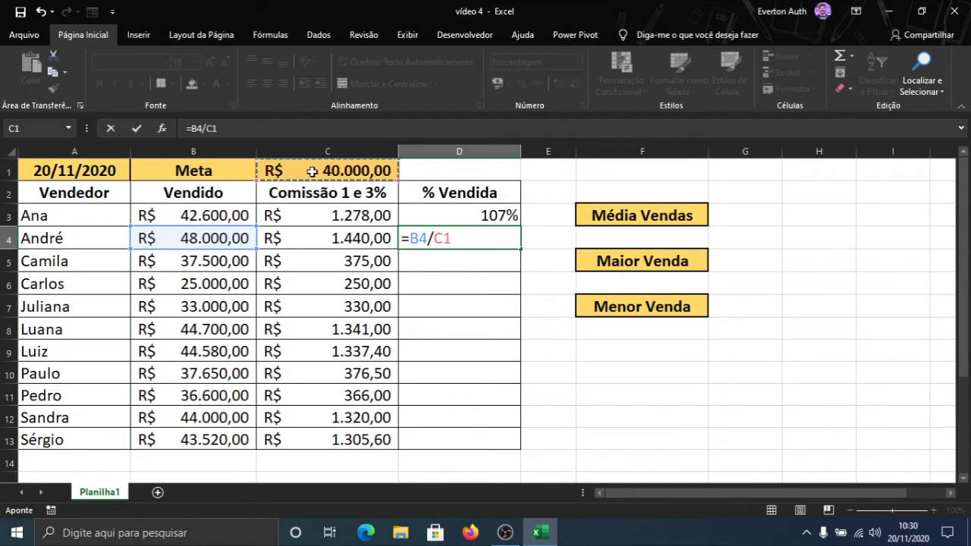
key("Return")
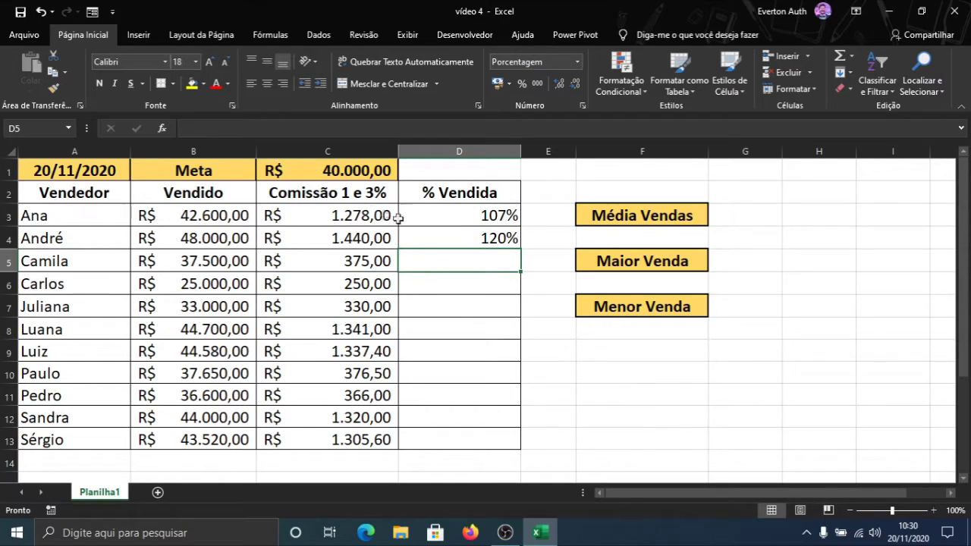
left_click(460, 217)
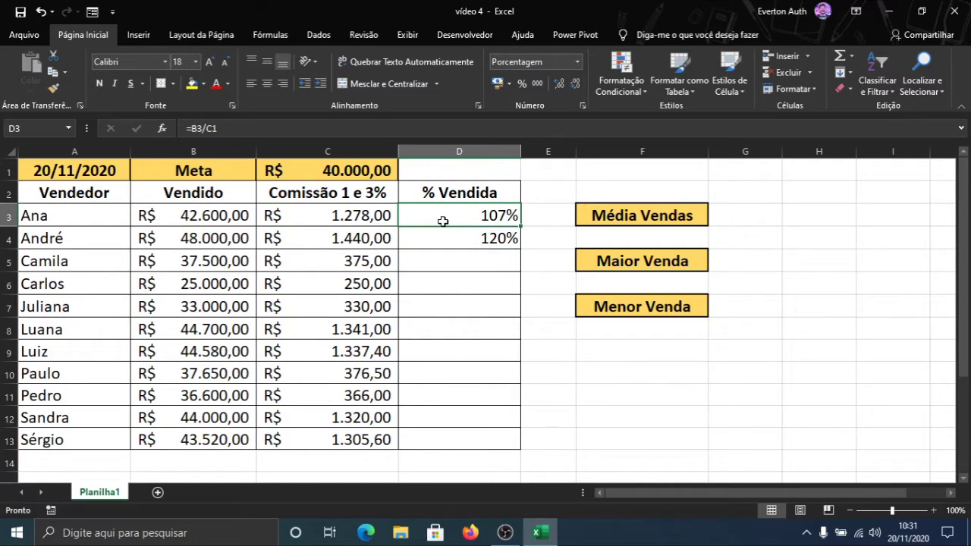
Make the target reference in D3 absolute with =B3/$C$1 and fill the formula down to D13.
double_click(459, 218)
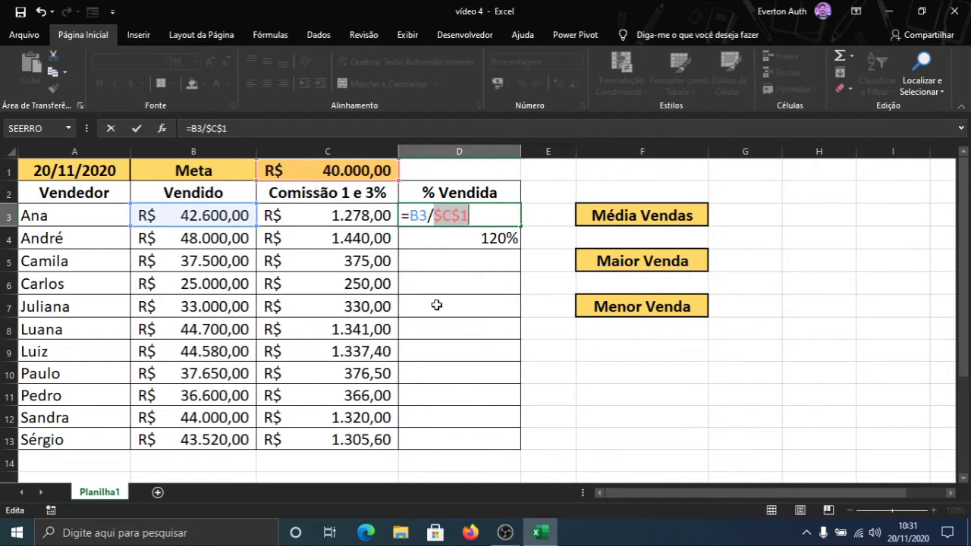
key("Return")
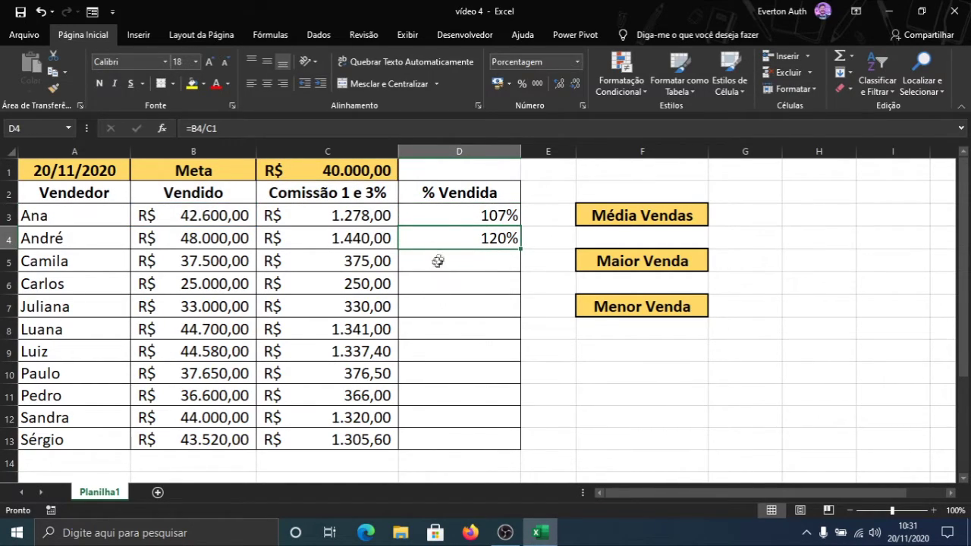
left_click(438, 218)
left_click_drag(522, 228, 507, 442)
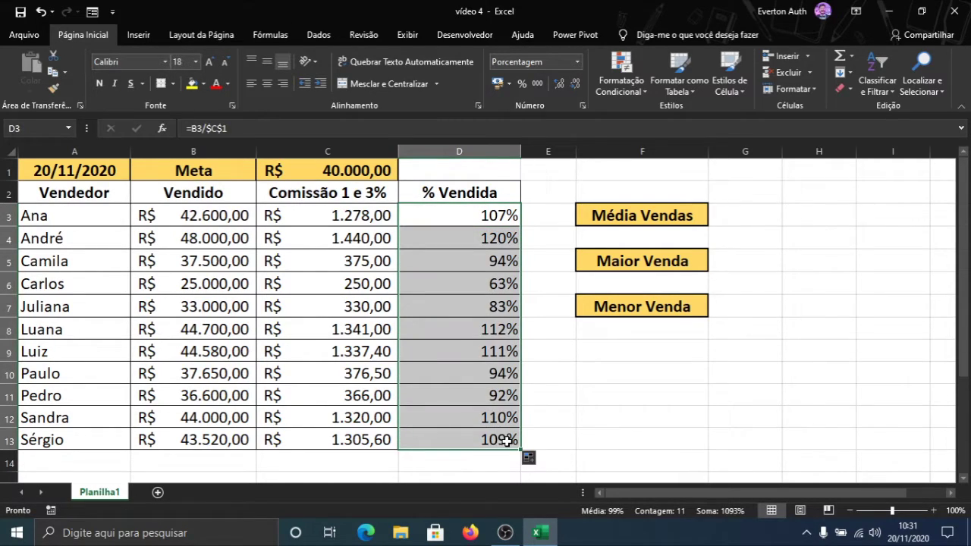
Center the percentages in D3:D13 horizontally.
left_click(268, 84)
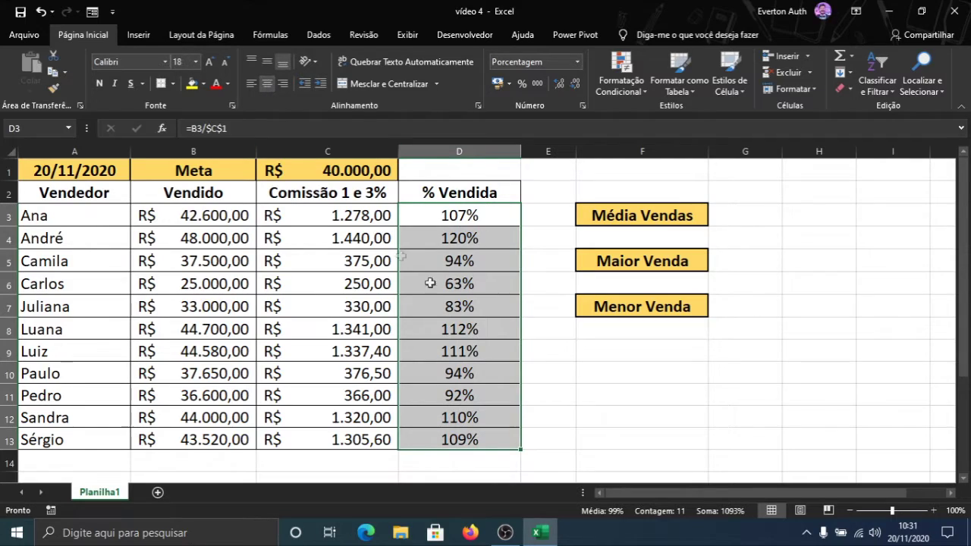
left_click(569, 416)
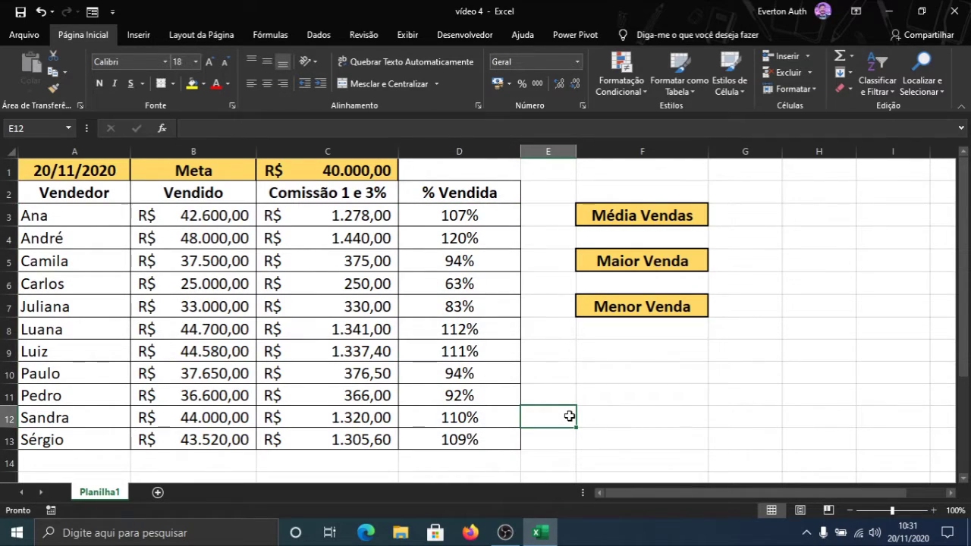
Examine the percentage formulas from D3 down to D13, checking their references to the sold amount and the target.
left_click(445, 217)
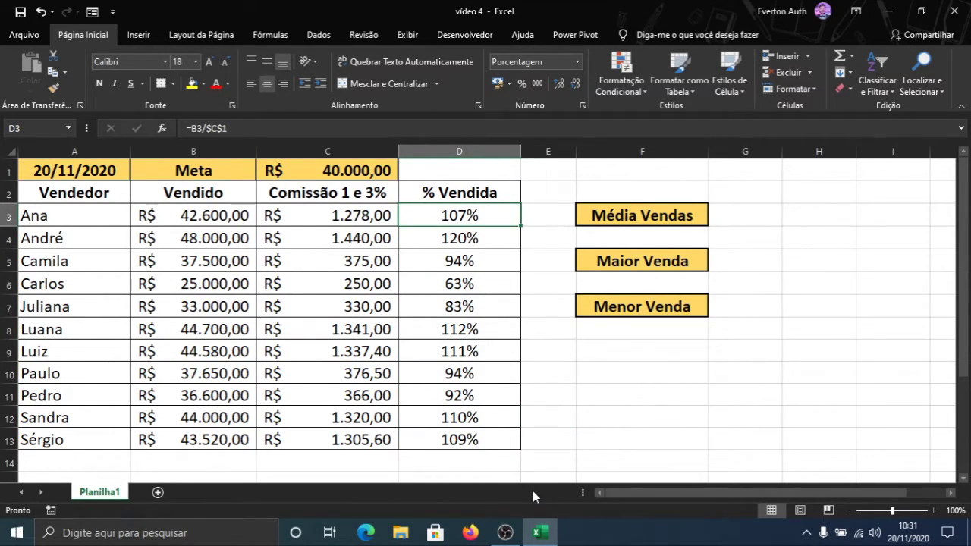
key("Down")
key("Down")
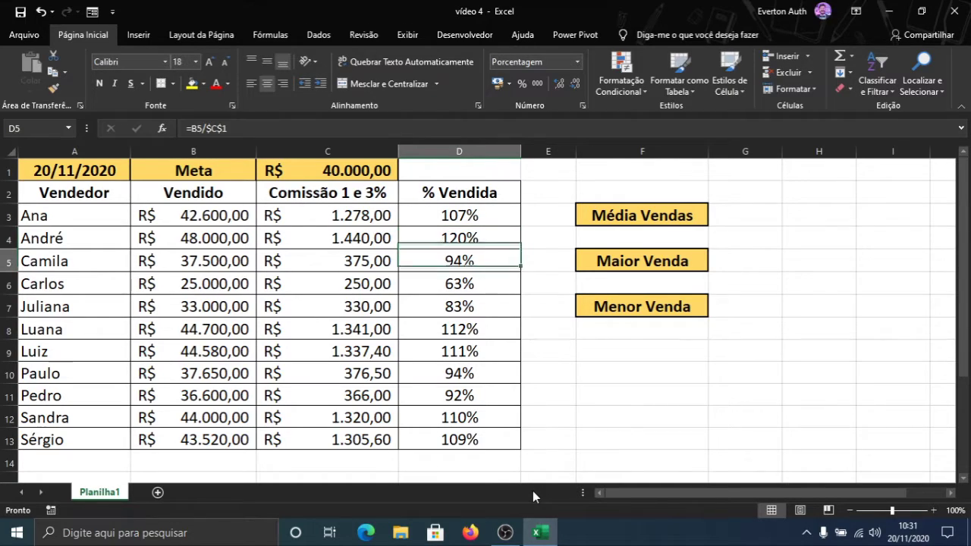
key("Down")
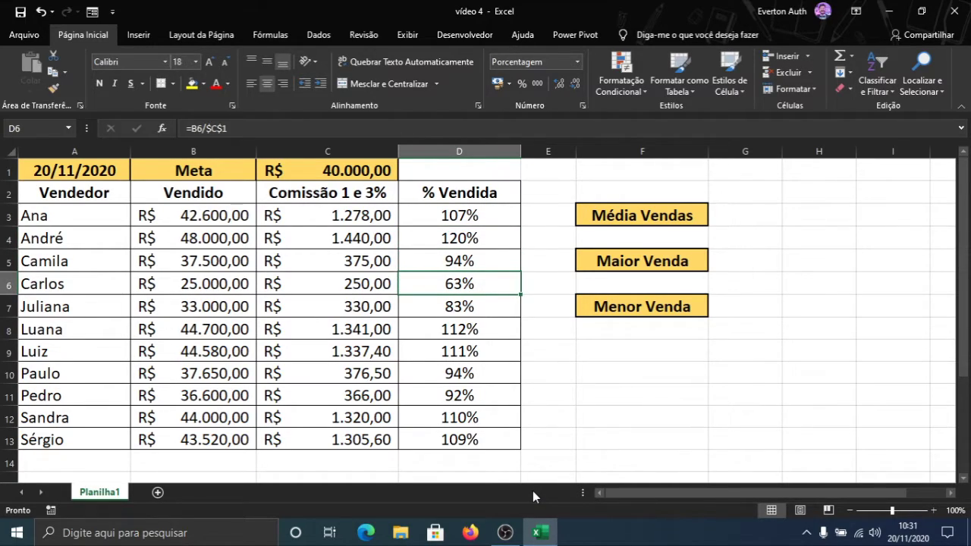
key("Down")
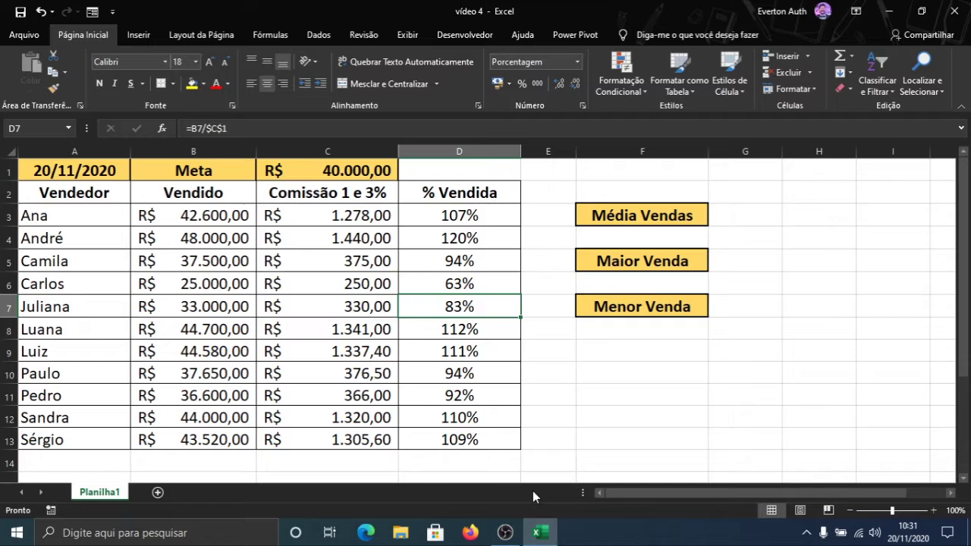
key("Down")
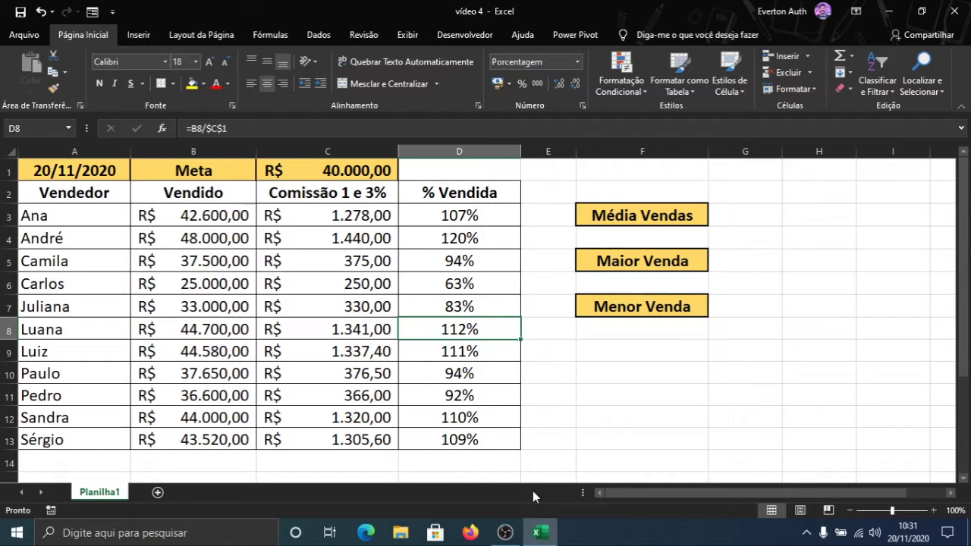
key("Down")
key("Down")
key("Down")
key("Down")
key("Down")
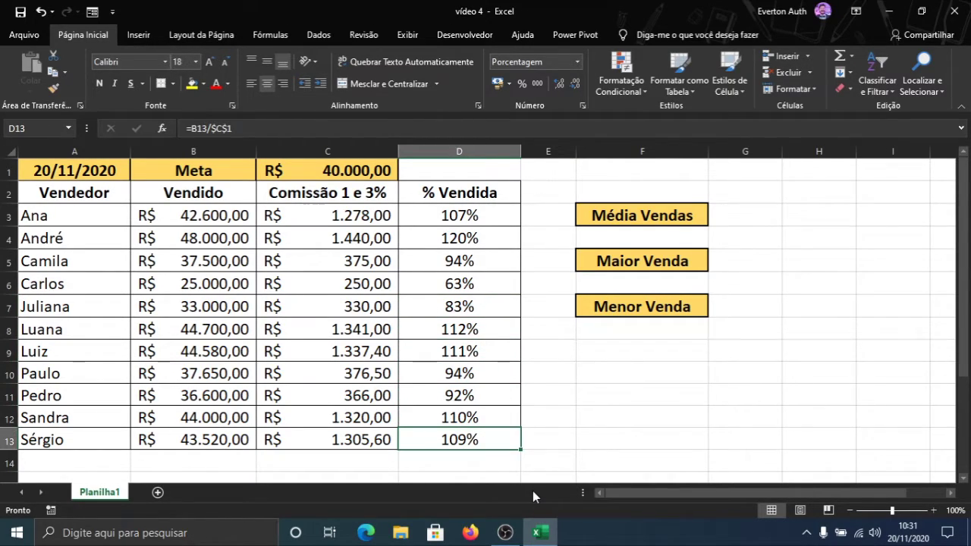
key("Up")
key("Up")
key("Up")
key("Up")
key("Up")
key("Up")
key("Up")
key("Up")
key("Up")
key("Up")
key("Up")
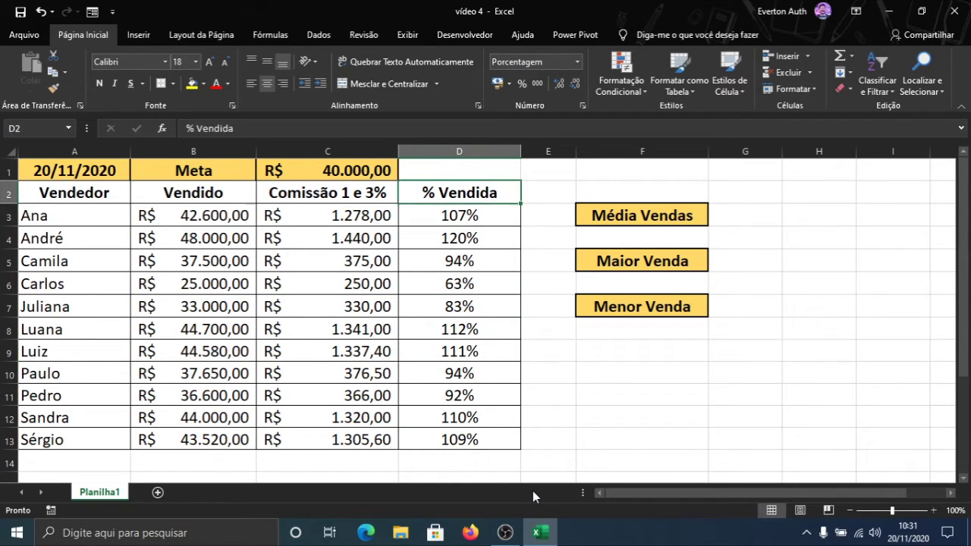
key("Down")
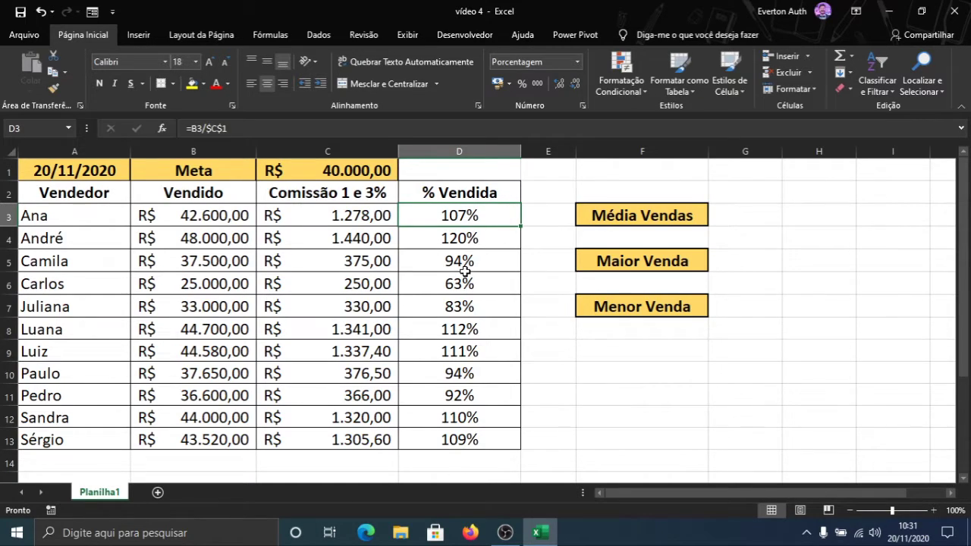
Enter the formula =MÉDIA(B3:B13) in F4, below Média Vendas, and reselect the cell.
left_click(634, 237)
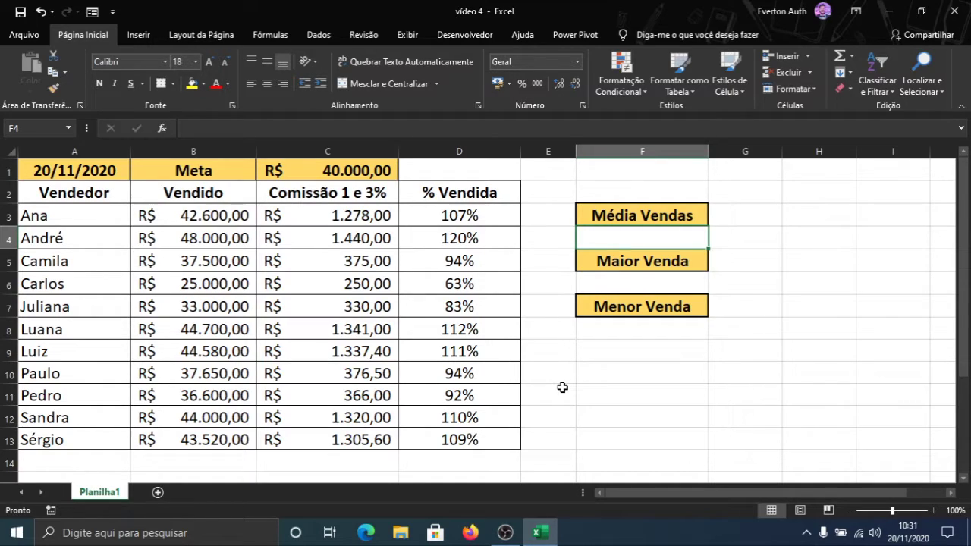
type("=m")
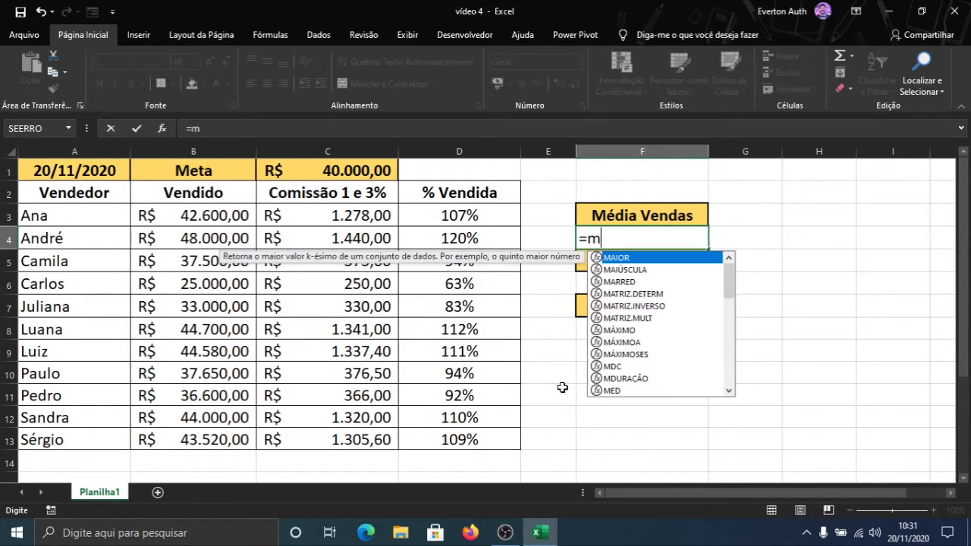
type("édia(")
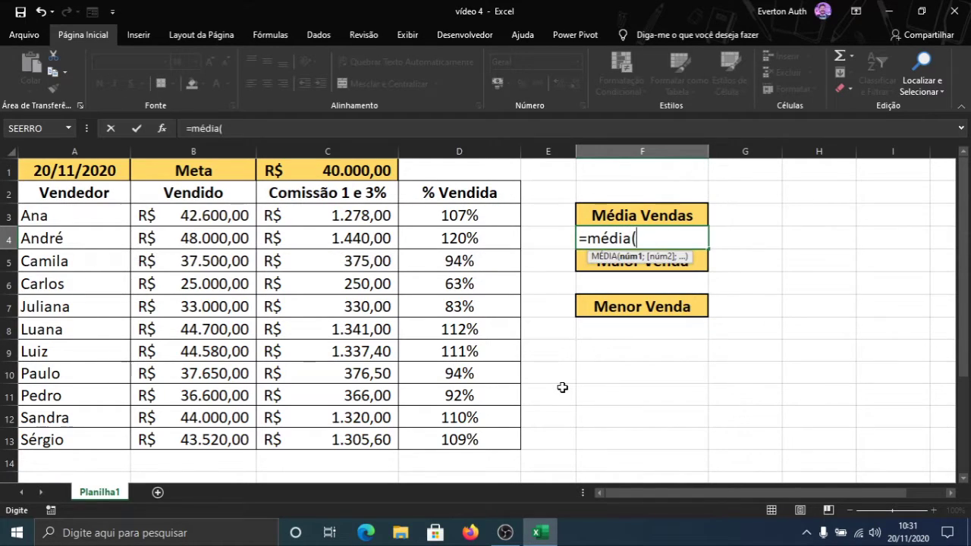
left_click_drag(217, 220, 209, 430)
type(")")
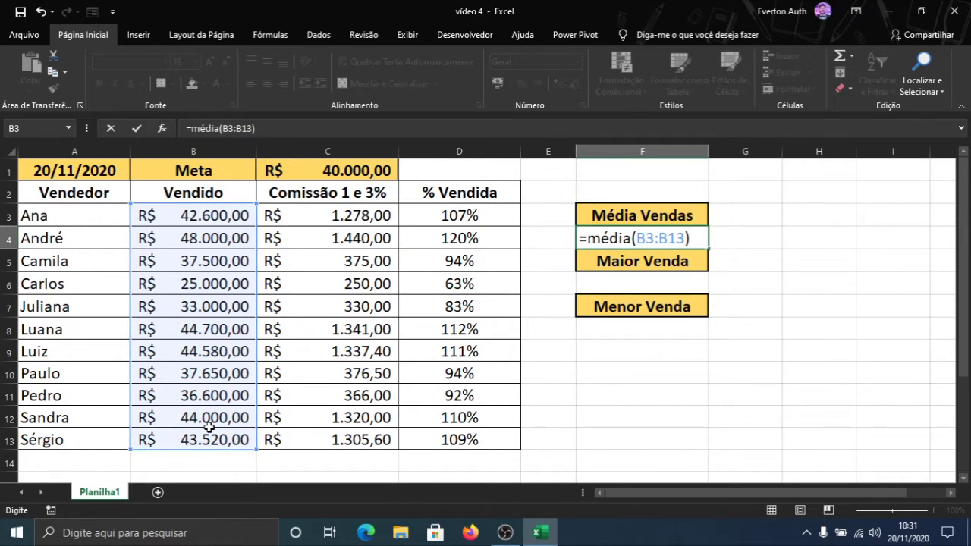
key("Return")
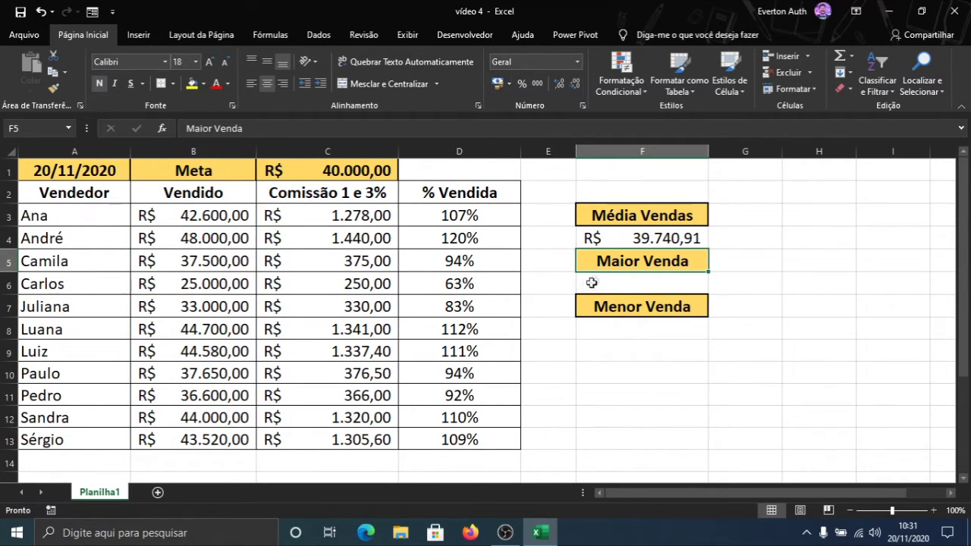
left_click(619, 238)
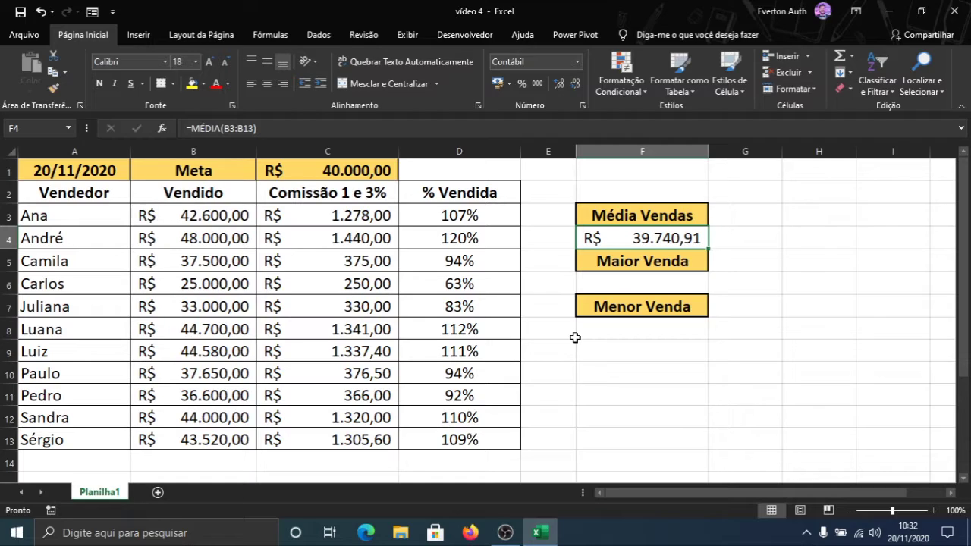
Enter the formula =MAIOR(B3:B13;1) in F6, below Maior Venda, to get the highest sale.
left_click(623, 283)
left_click_drag(206, 216, 208, 418)
left_click(616, 283)
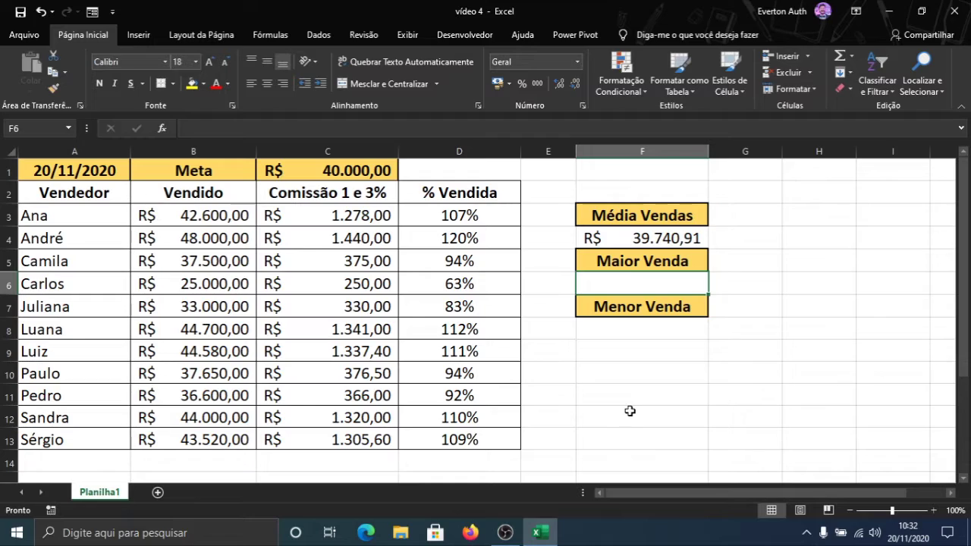
type("=maior(")
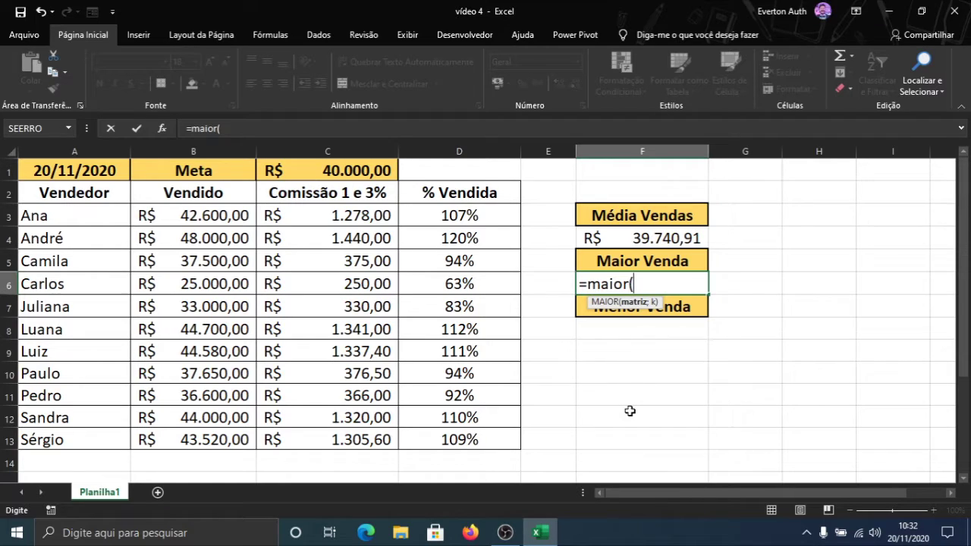
left_click_drag(230, 218, 219, 436)
type(";")
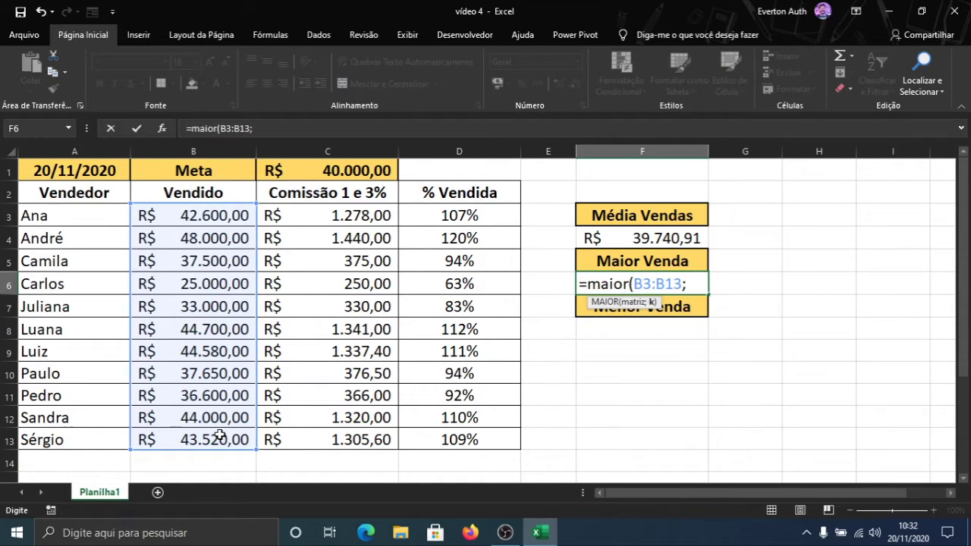
type("1)")
key("Return")
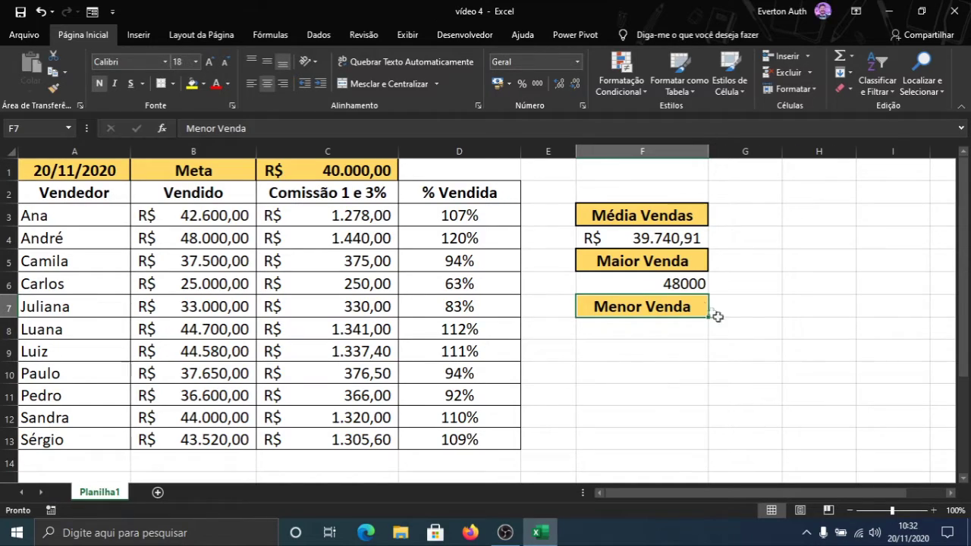
Format F6 with the accounting currency format in R$ and review the arguments of its MAIOR formula.
left_click(666, 284)
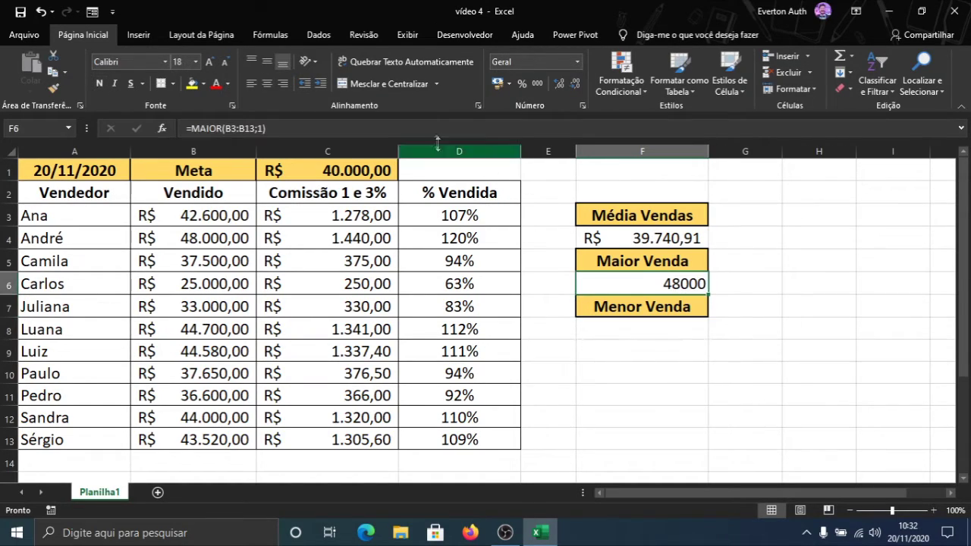
left_click(495, 84)
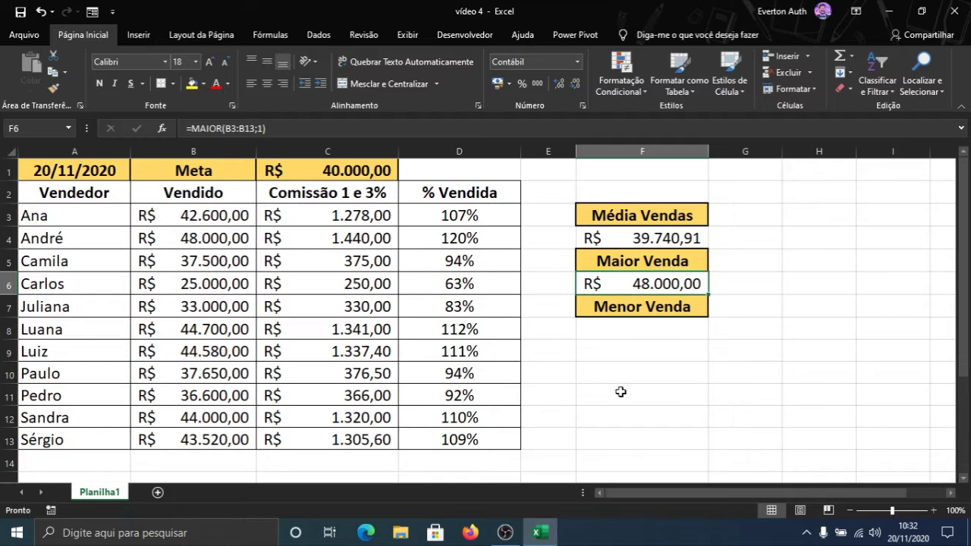
double_click(642, 284)
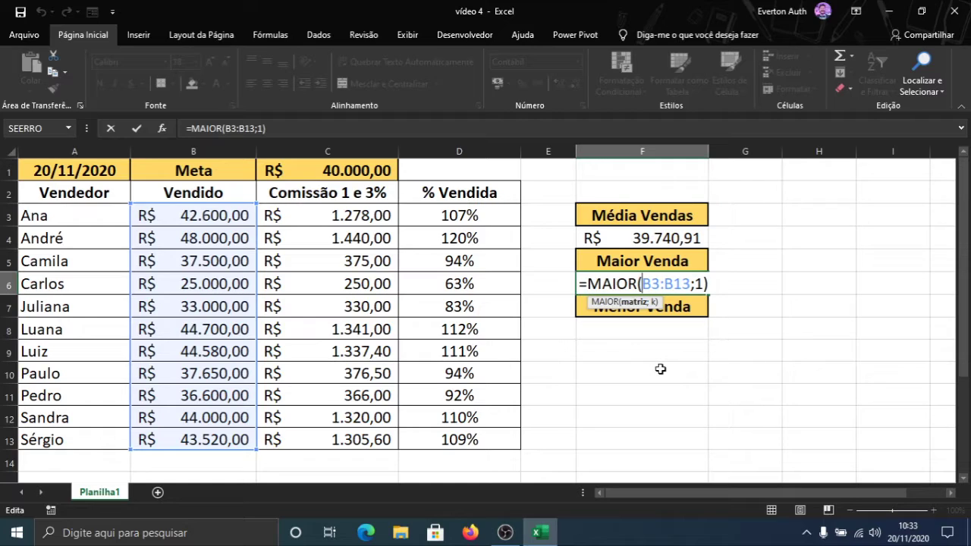
key("Return")
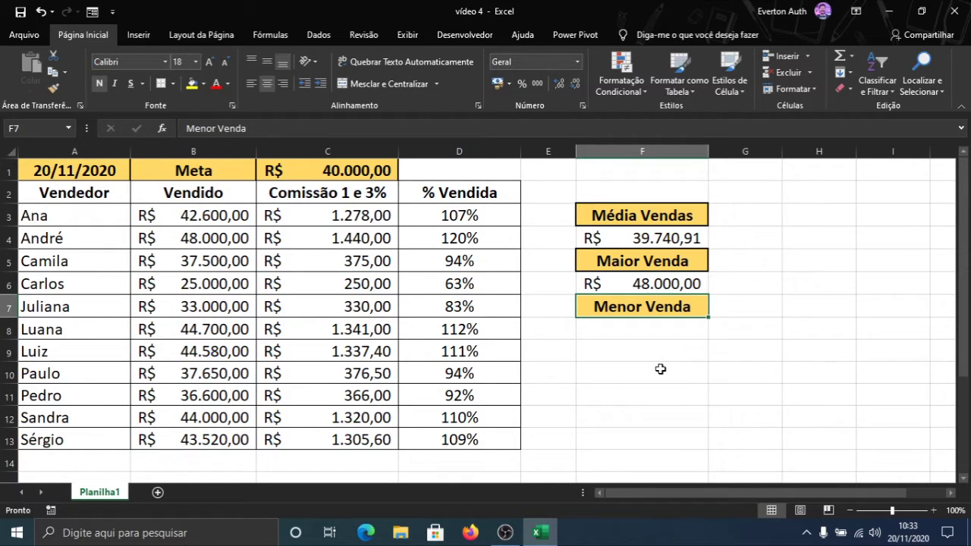
Enter the formula =MENOR(B3:B13;1) in F8, below Menor Venda, to get the lowest sale.
left_click(649, 329)
type("=m")
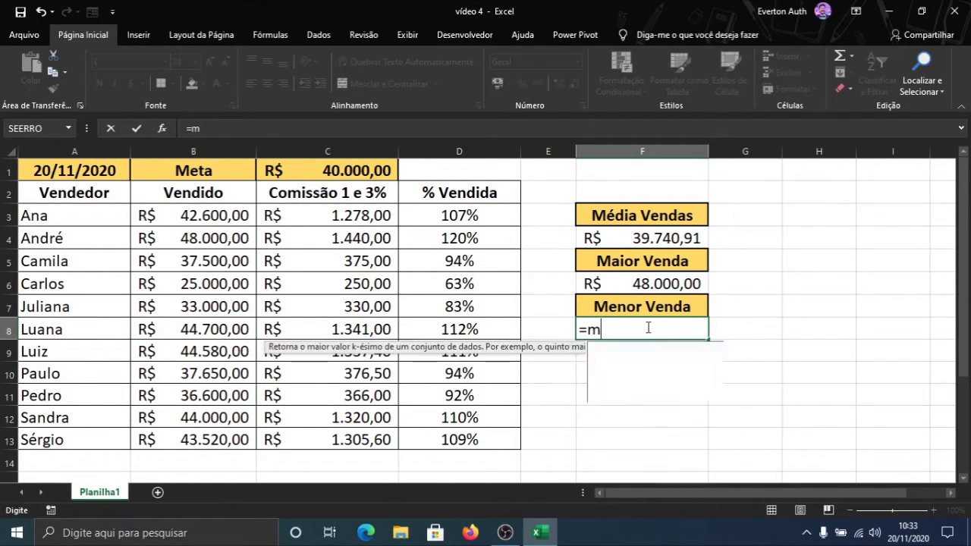
type("enor(")
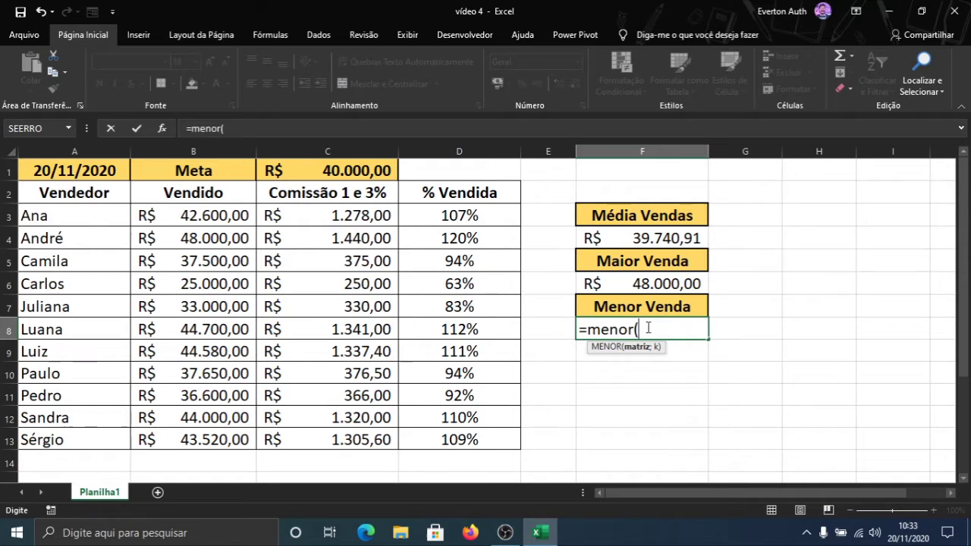
left_click_drag(228, 216, 223, 429)
type(";1)")
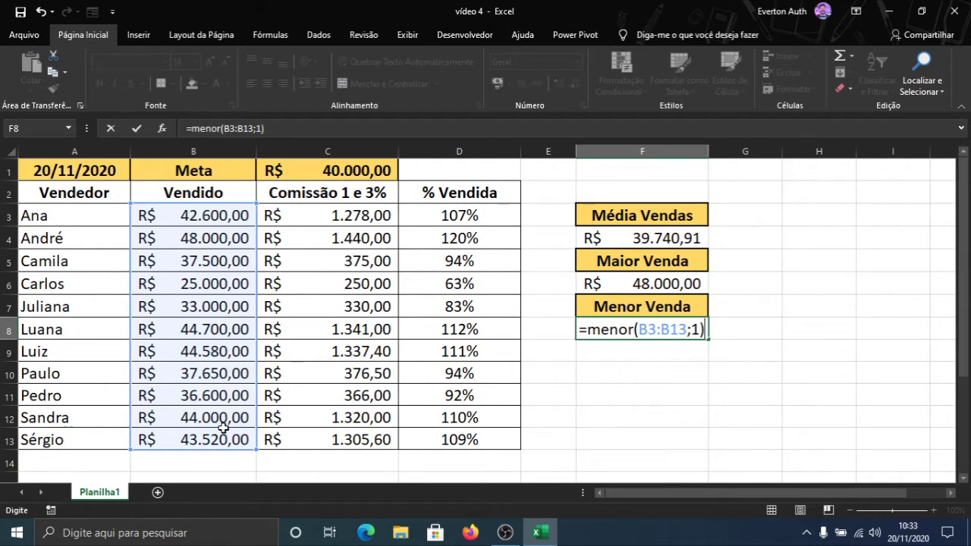
key("Return")
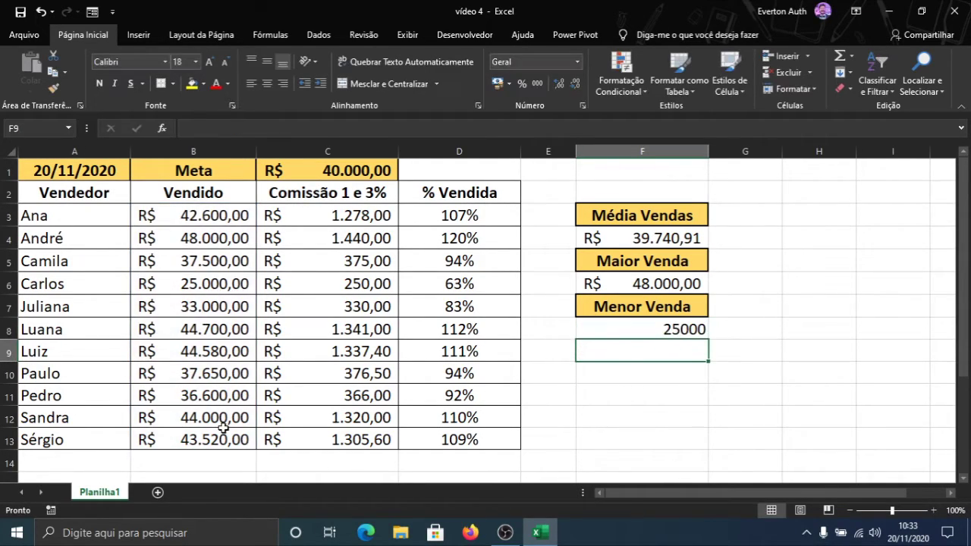
Format F8 with the accounting currency format in R$ and review the arguments of its MENOR formula.
left_click(611, 328)
left_click(499, 83)
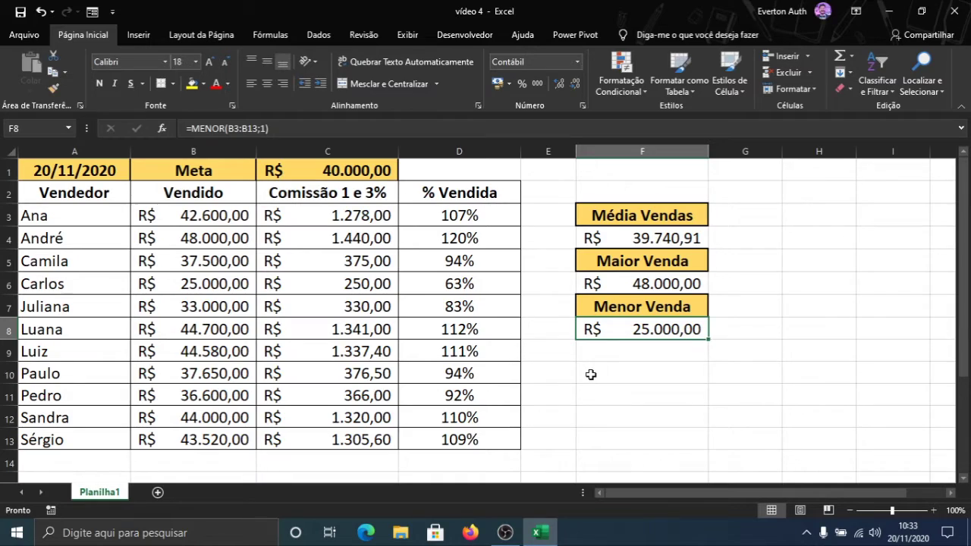
double_click(612, 329)
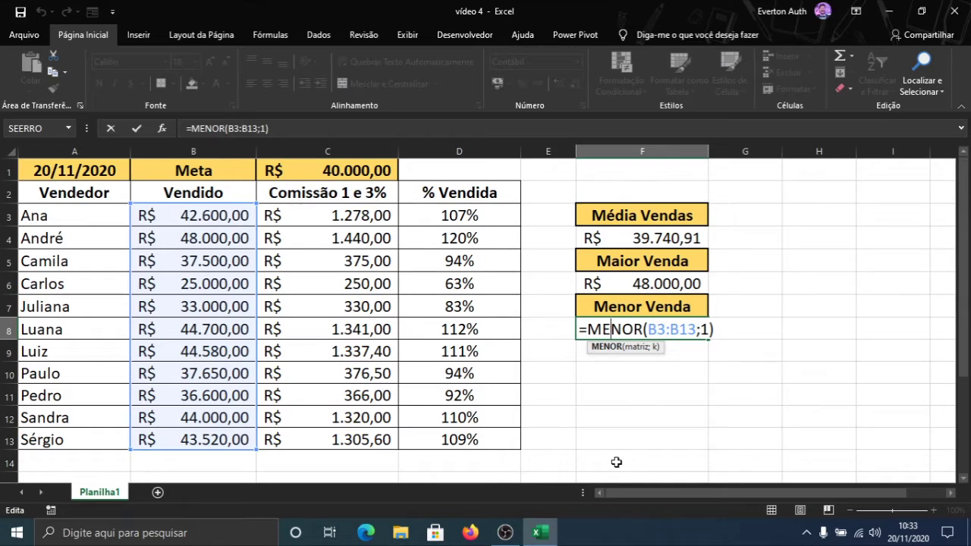
key("Return")
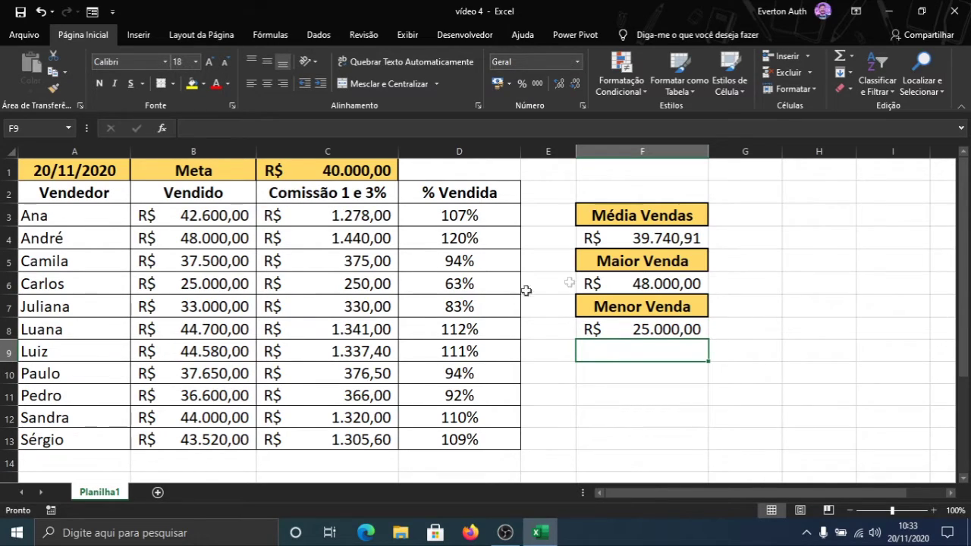
Review the date, commission and percentage formulas in A1 and columns C and D, plus the Média, Maior and Menor Venda headings.
left_click(110, 173)
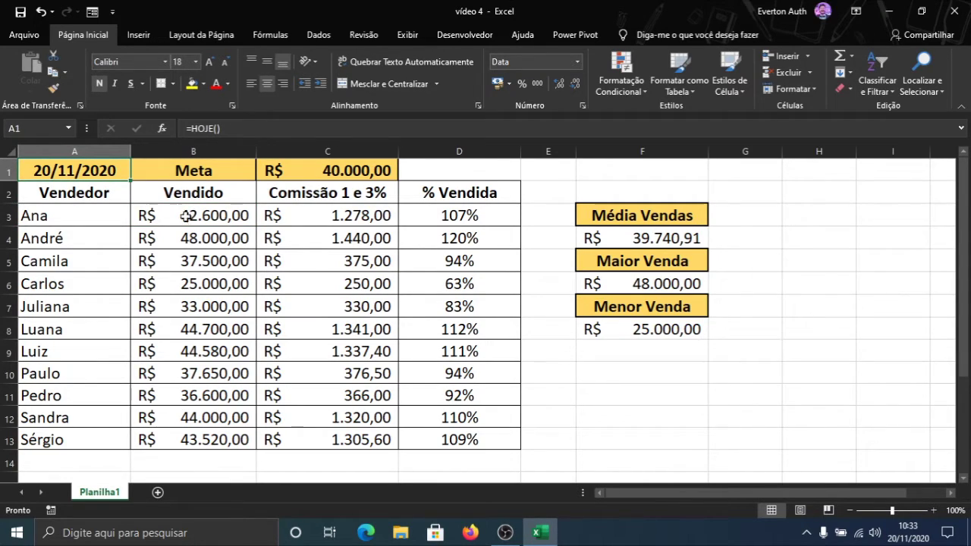
left_click(309, 217)
left_click_drag(338, 215, 341, 349)
left_click_drag(437, 216, 445, 329)
left_click(452, 215)
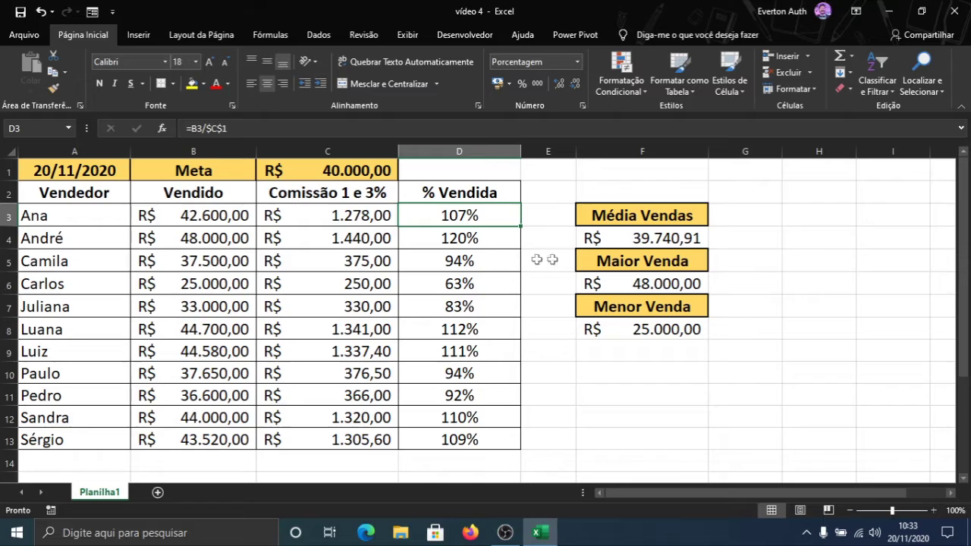
left_click(617, 218)
left_click(625, 255)
left_click(625, 306)
left_click(475, 334)
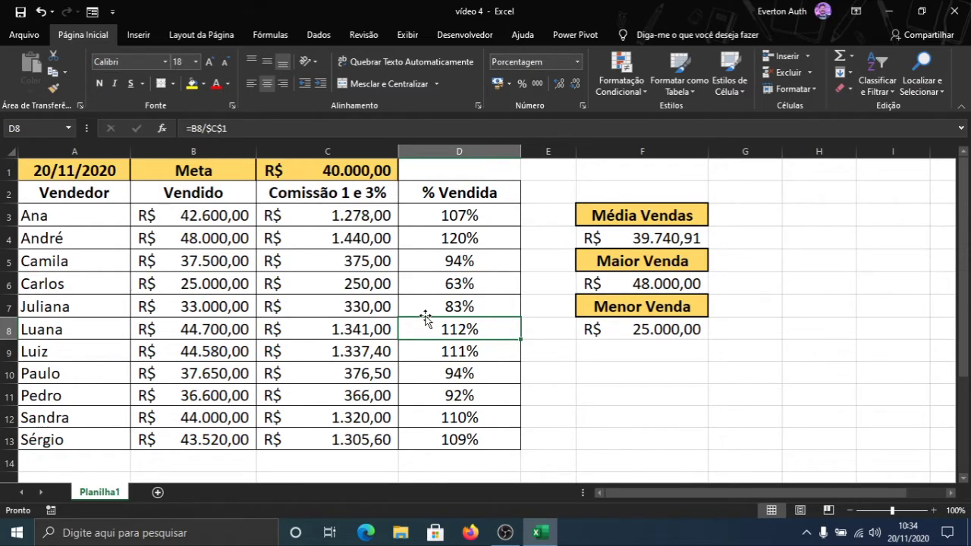
Set the first seller's Vendido amount in B3 to 15000.
left_click(230, 217)
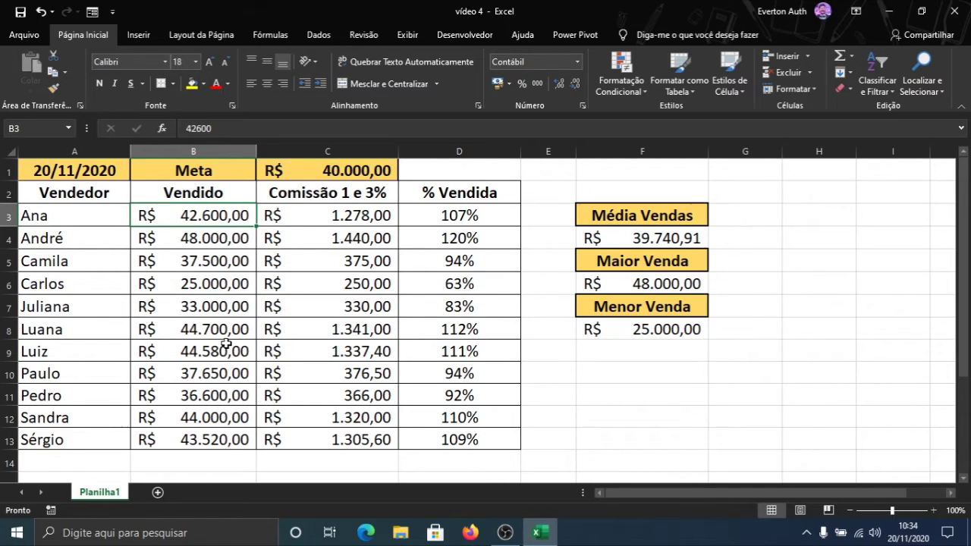
type("15000")
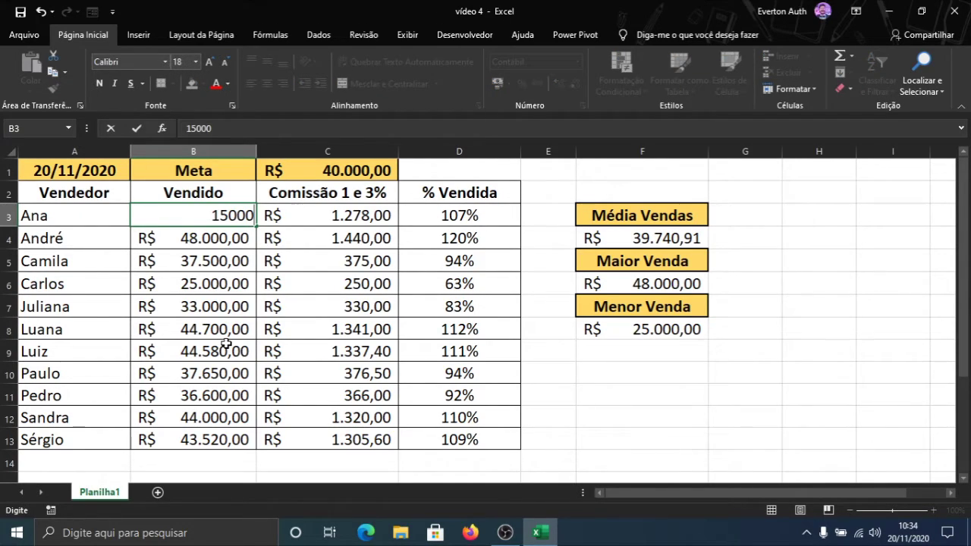
key("Return")
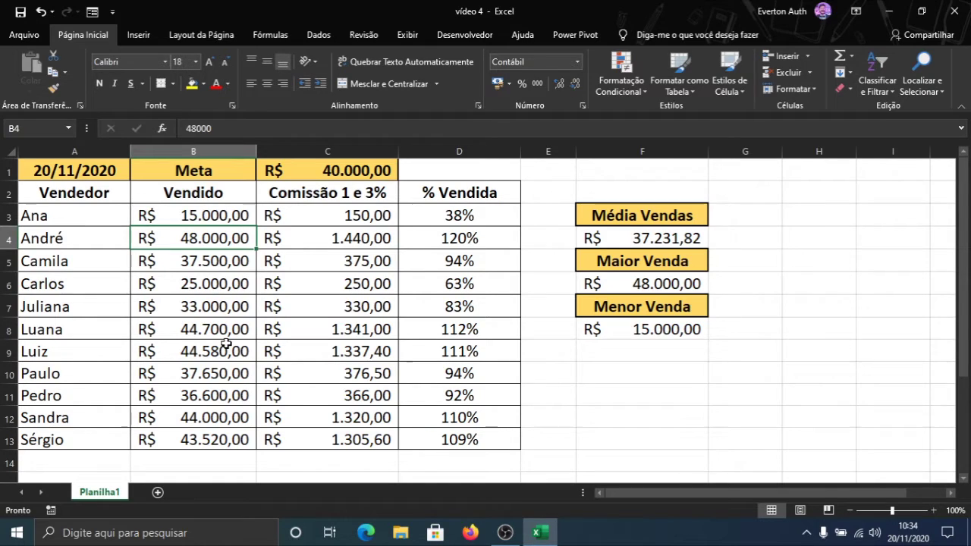
Examine the recalculated average in F4, commission in C3 and percentage in D3, and look over the sales table and the summary block.
left_click(634, 242)
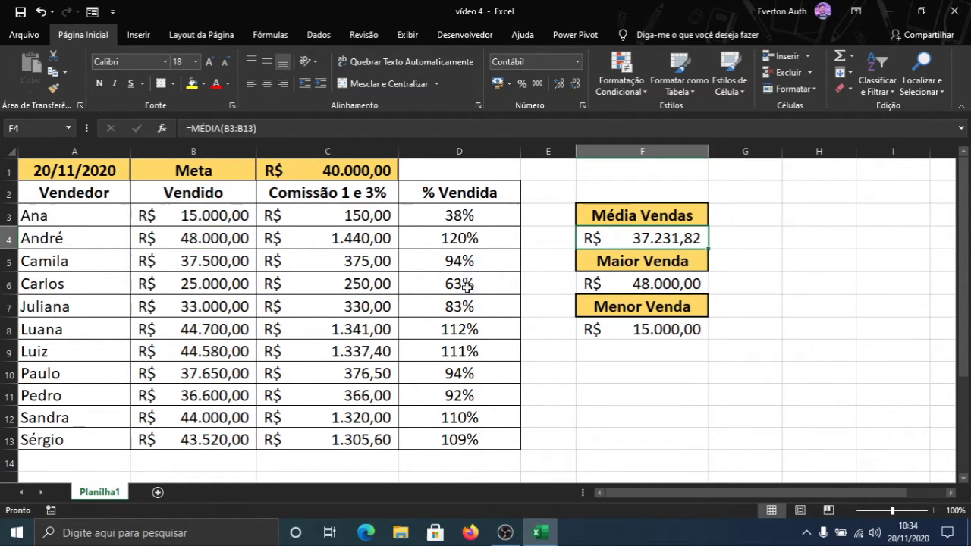
left_click(345, 215)
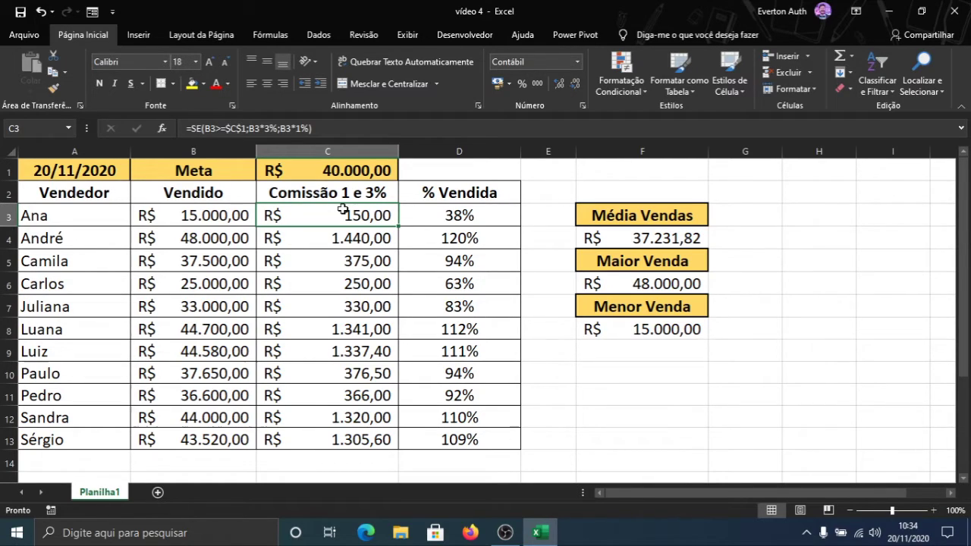
left_click(429, 215)
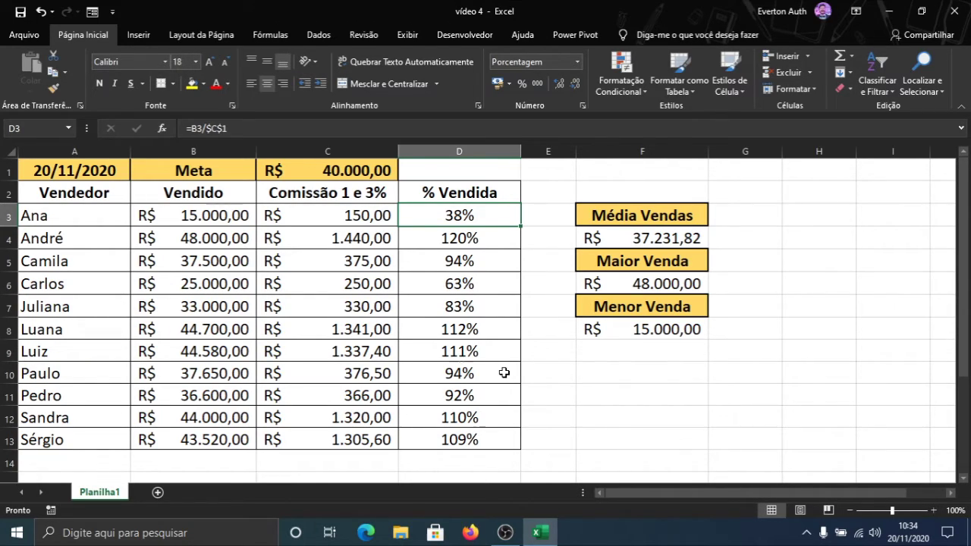
left_click(431, 194)
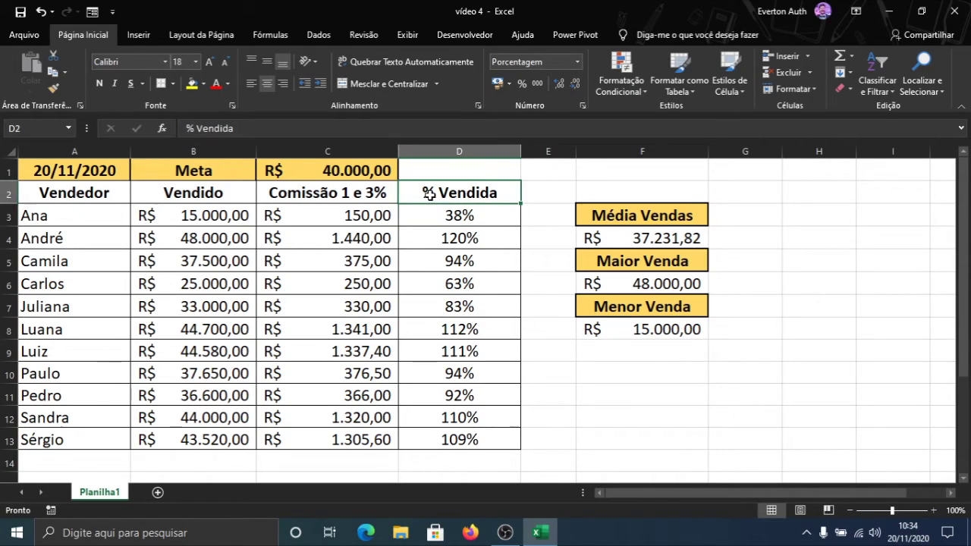
left_click(444, 219)
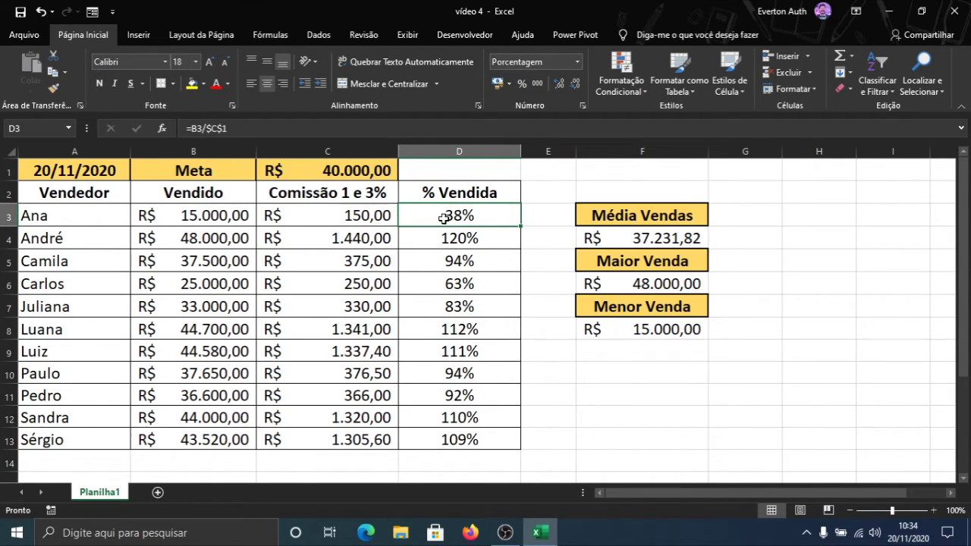
left_click(353, 216)
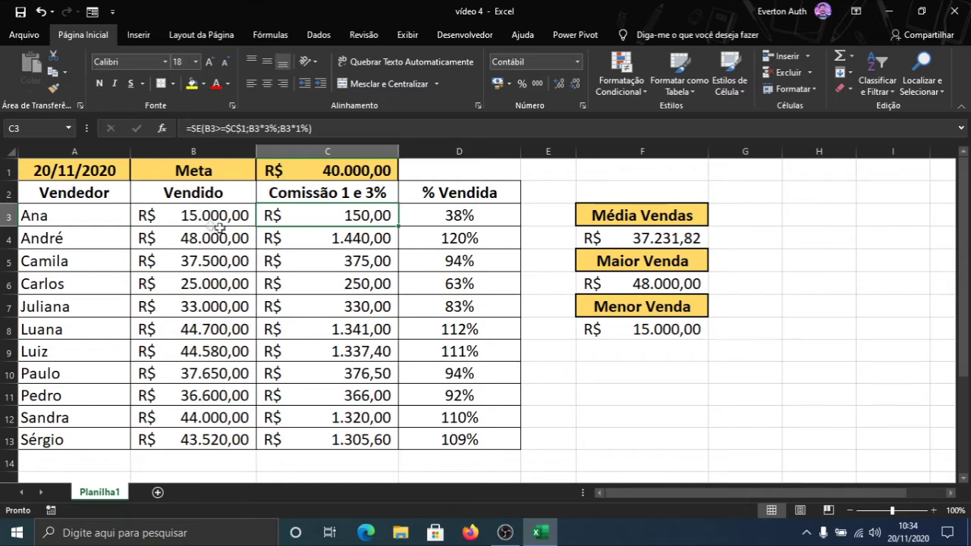
left_click_drag(107, 195, 506, 417)
left_click(561, 372)
left_click_drag(613, 217, 662, 325)
left_click(580, 376)
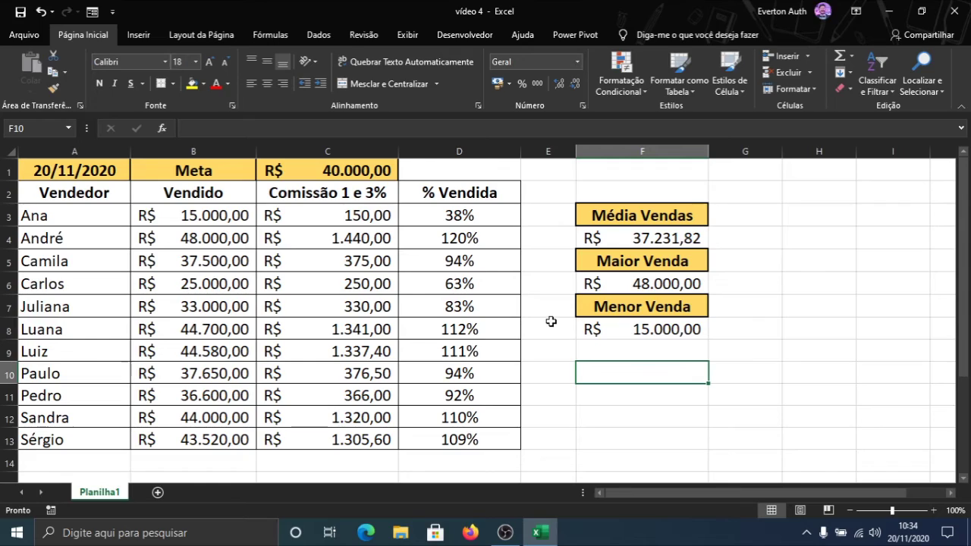
left_click(547, 330)
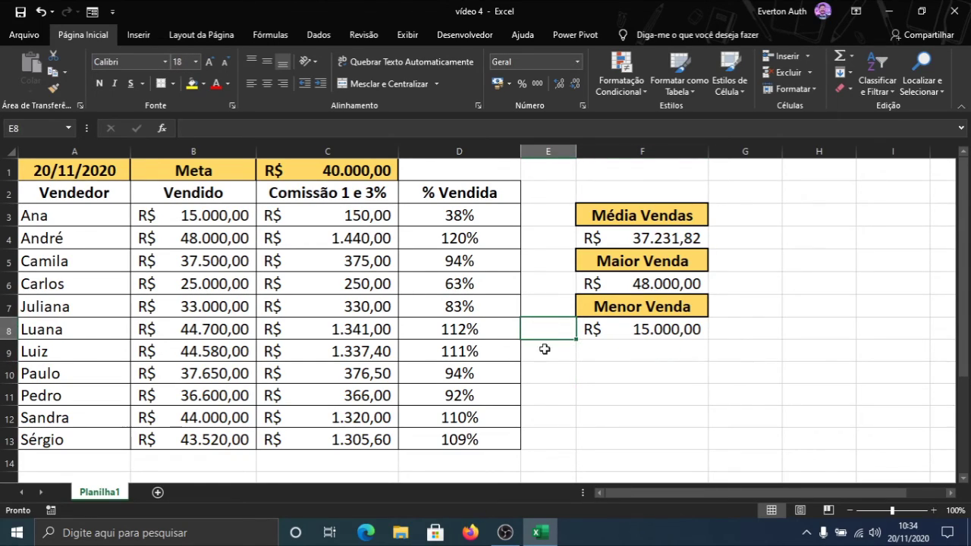